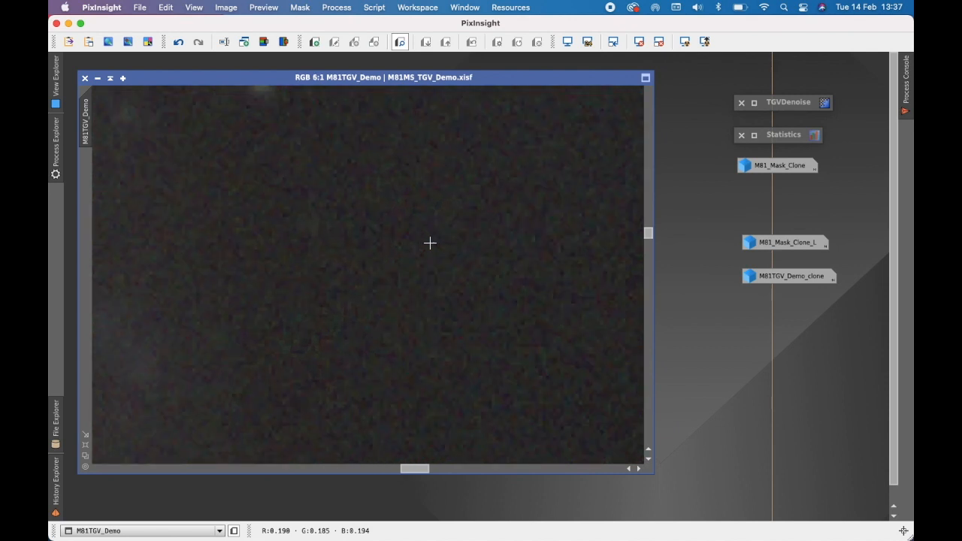
# Step: Examine the noise in the M81TGV_Demo image at several magnifications, around the galaxy core and in the dark background
pyautogui.scroll(-3, 429, 242)
pyautogui.scroll(-3, 429, 242)
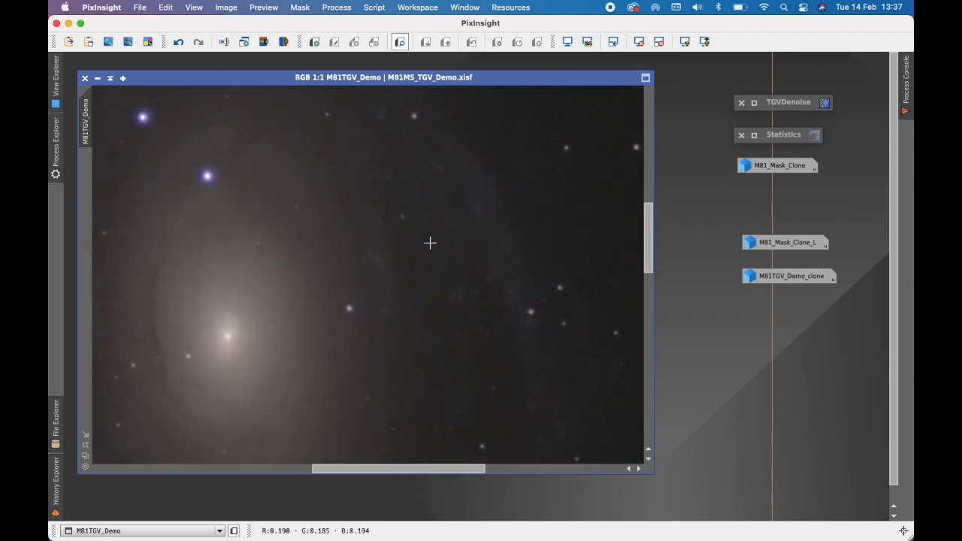
pyautogui.scroll(5, 346, 281)
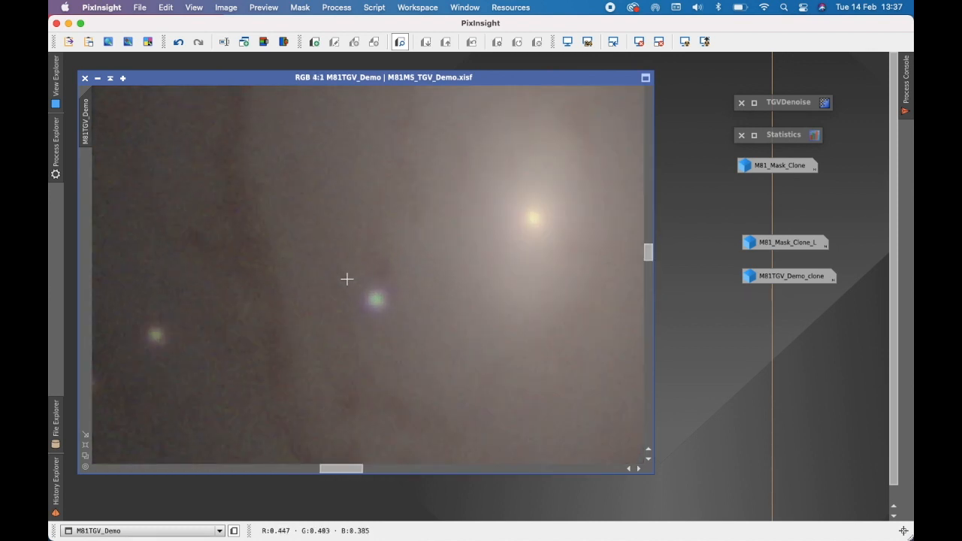
pyautogui.scroll(-6, 346, 279)
pyautogui.scroll(8, 547, 207)
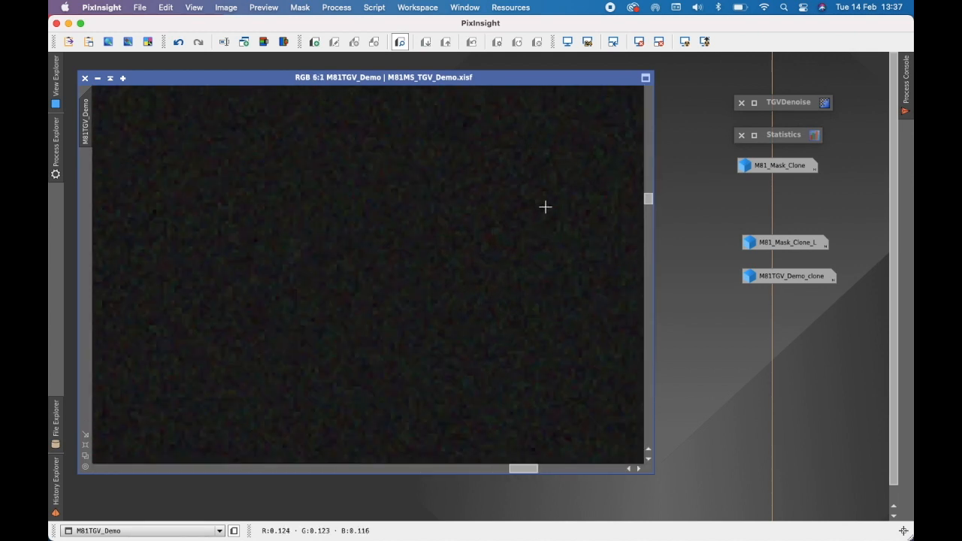
pyautogui.scroll(-1, 545, 207)
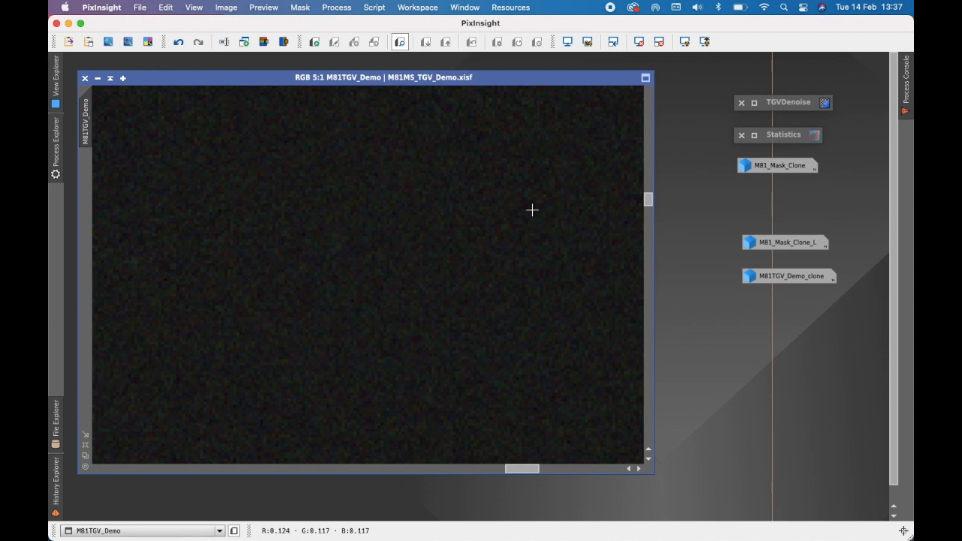
pyautogui.scroll(-8, 532, 209)
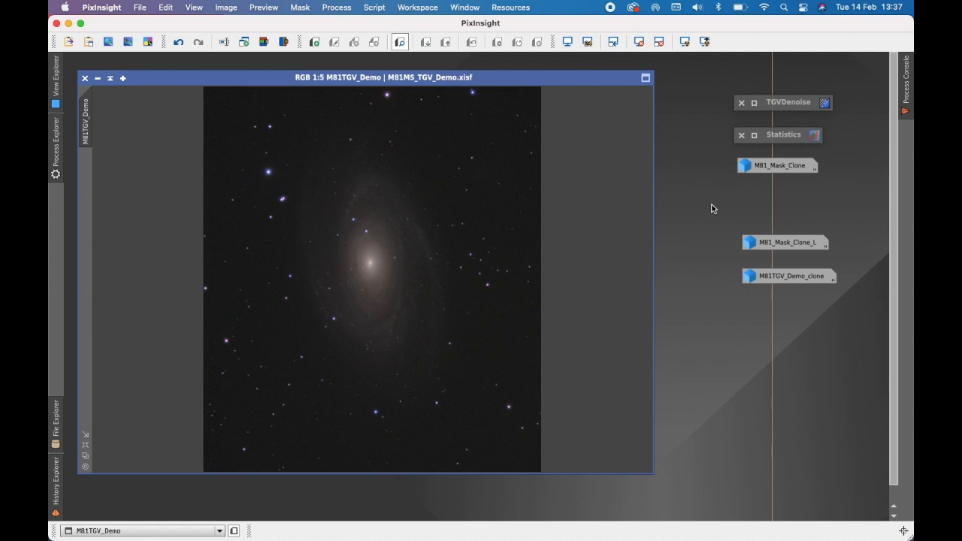
# Step: Open the M81TGV_Demo_clone image and minimise the original M81TGV_Demo image out of the way
pyautogui.moveTo(796, 280)
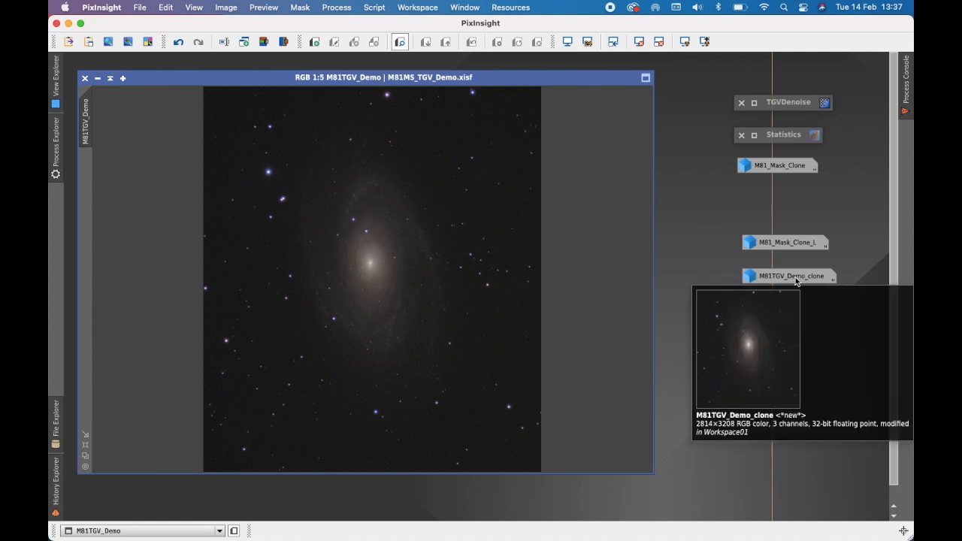
pyautogui.doubleClick(796, 277)
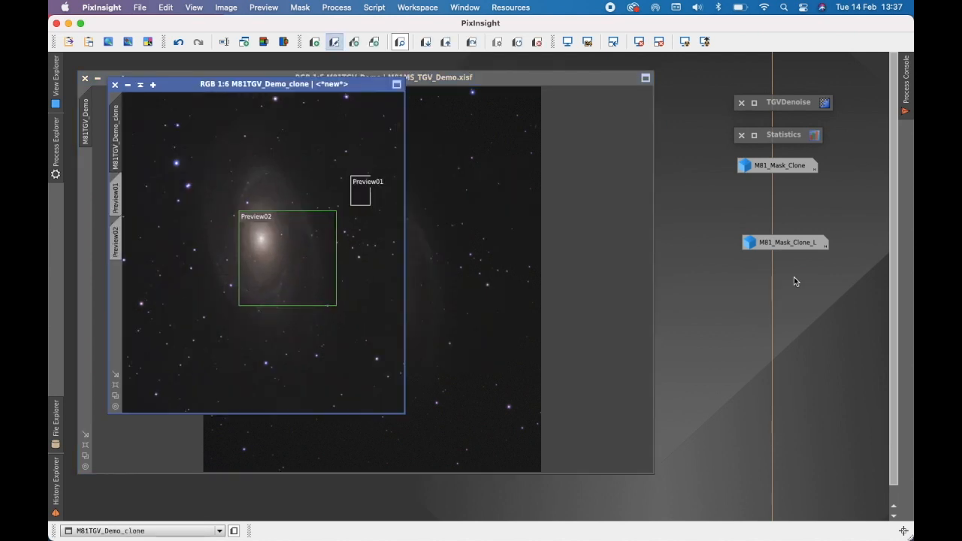
pyautogui.click(498, 72)
pyautogui.moveTo(498, 73); pyautogui.dragTo(767, 93)
pyautogui.click(366, 99)
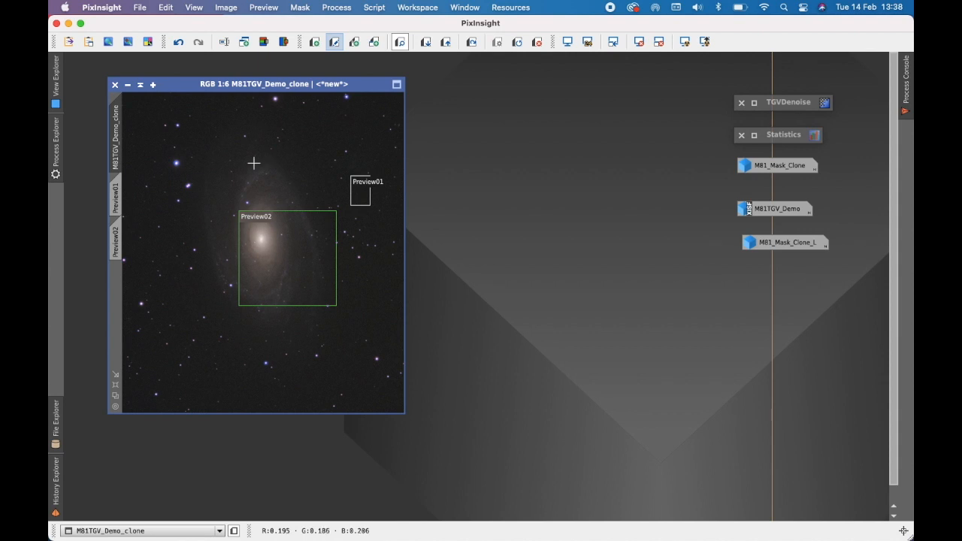
# Step: Examine the background noise in Preview01 of M81TGV_Demo_clone at high magnification
pyautogui.click(118, 201)
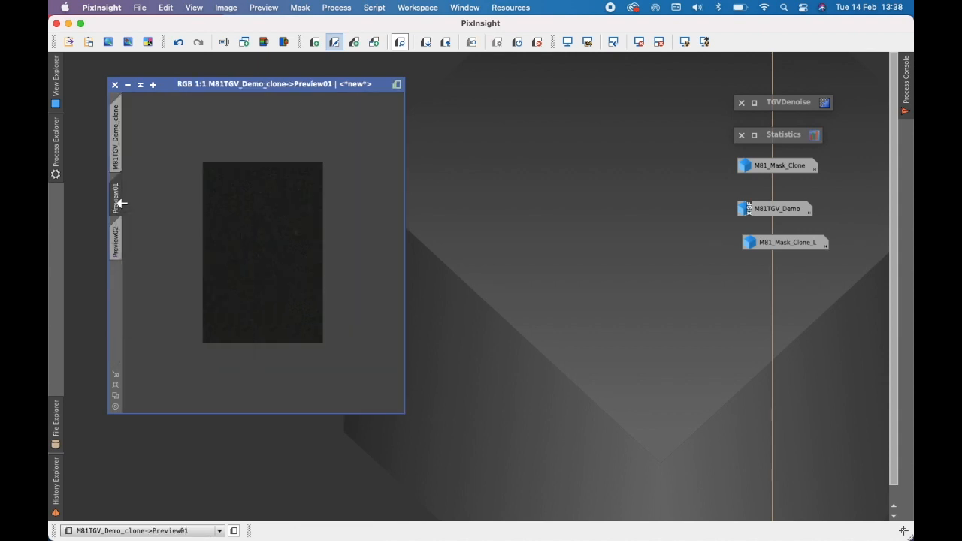
pyautogui.scroll(1, 243, 228)
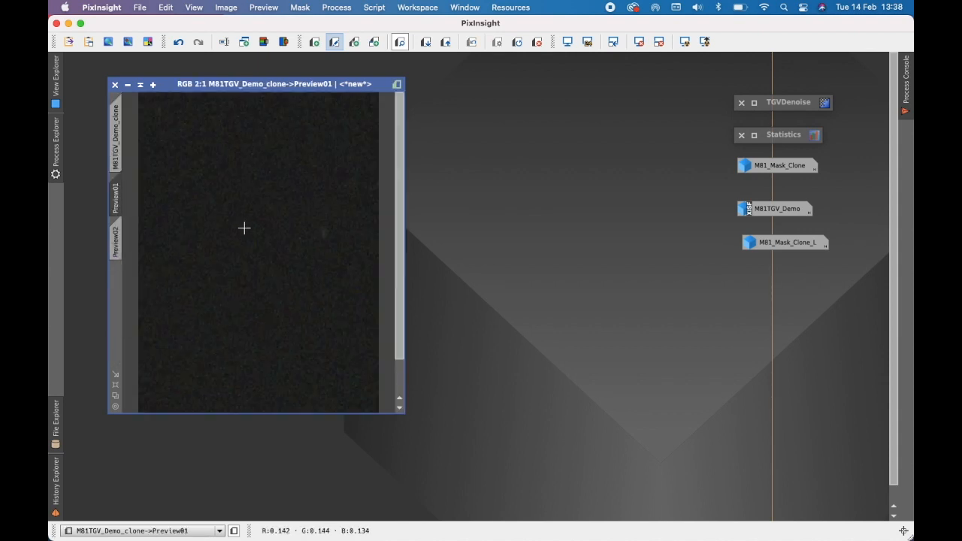
pyautogui.scroll(7, 244, 228)
pyautogui.scroll(-9, 244, 228)
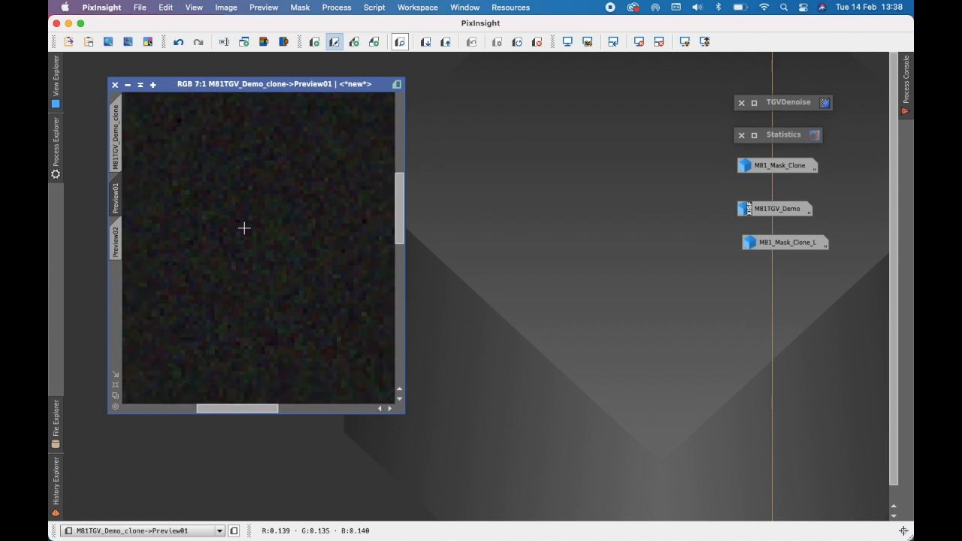
# Step: Examine Preview02 at several magnifications, checking noise in the galaxy core, the spiral arms and the surrounding background
pyautogui.click(115, 242)
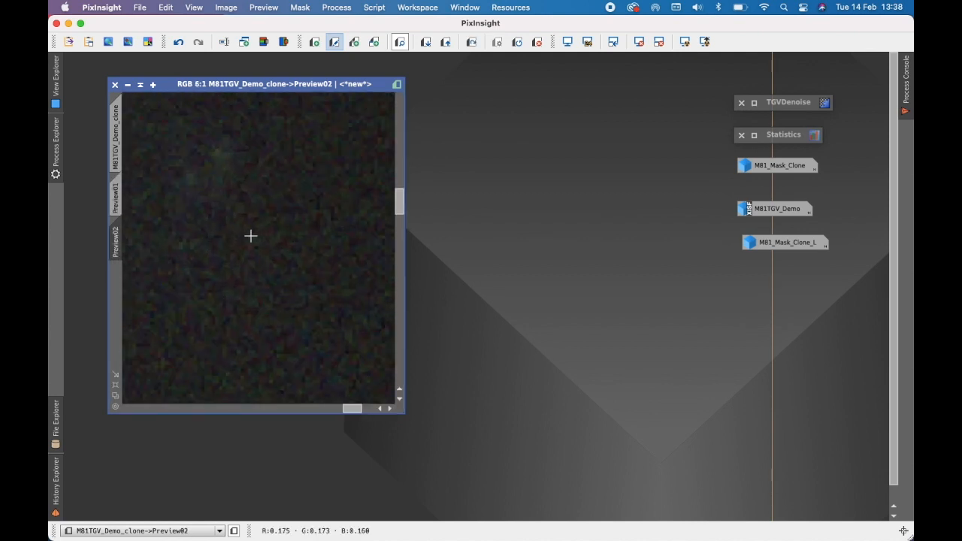
pyautogui.scroll(-4, 251, 235)
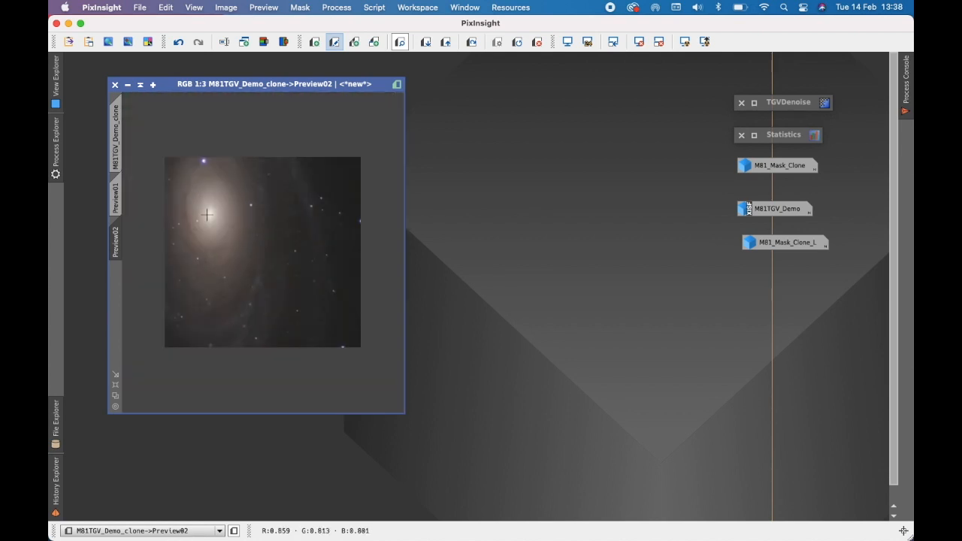
pyautogui.scroll(3, 206, 212)
pyautogui.scroll(-1, 205, 210)
pyautogui.scroll(1, 206, 210)
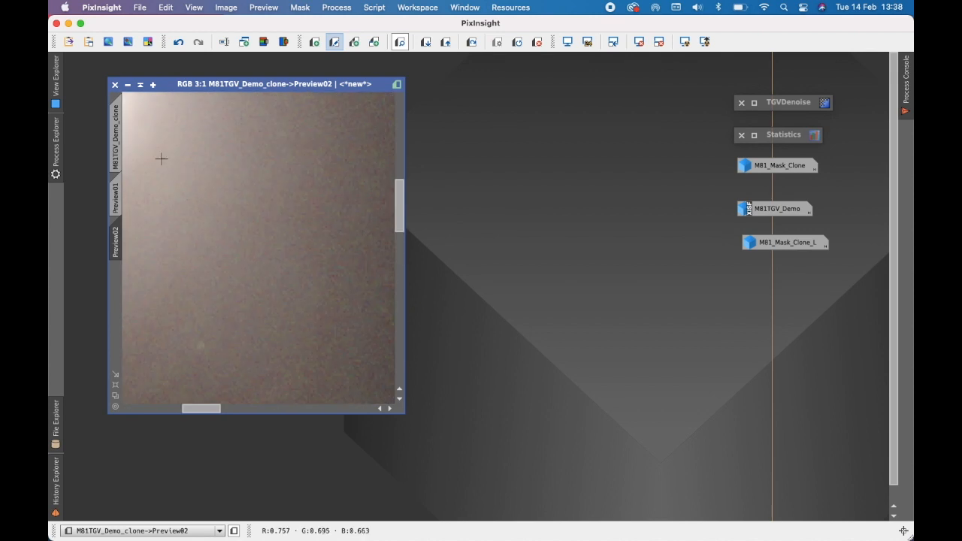
pyautogui.scroll(-4, 225, 177)
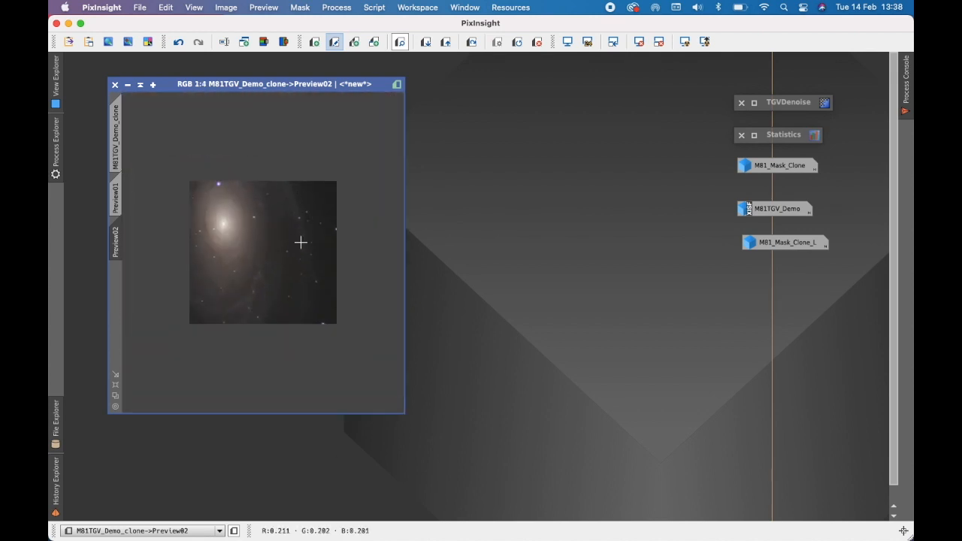
pyautogui.scroll(3, 301, 239)
pyautogui.scroll(-4, 331, 227)
pyautogui.scroll(4, 326, 208)
pyautogui.moveTo(290, 410); pyautogui.dragTo(242, 410)
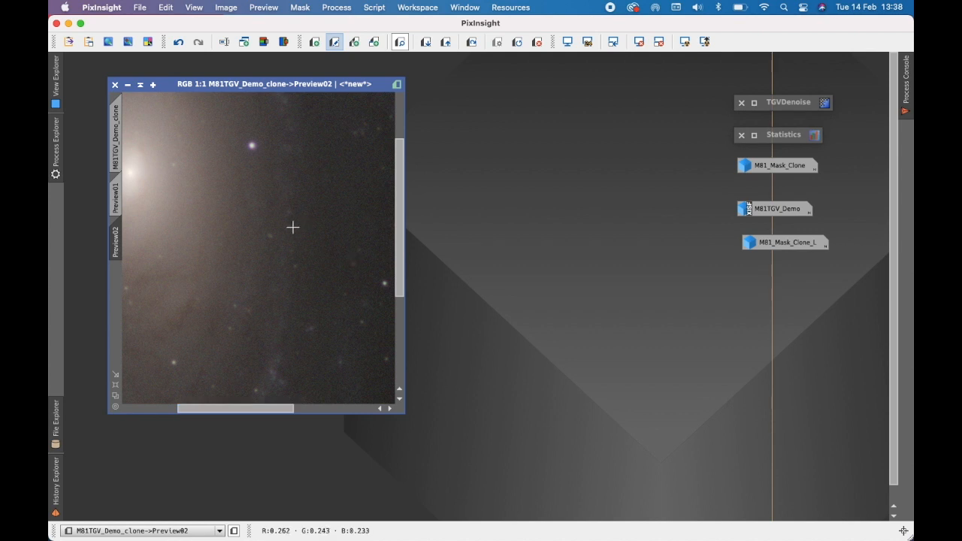
pyautogui.scroll(-2, 294, 226)
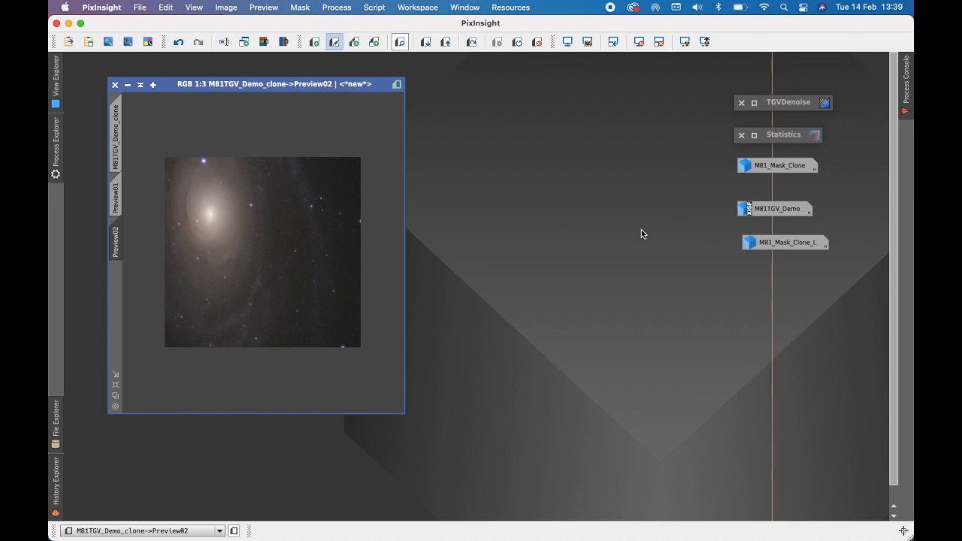
# Step: Open the Statistics window for Preview01 and place it beside the clone image
pyautogui.doubleClick(780, 140)
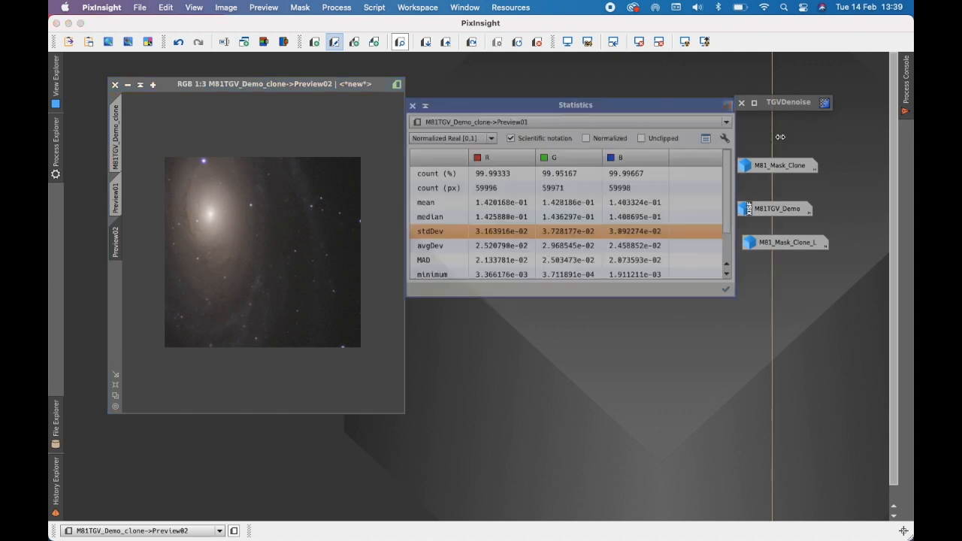
pyautogui.moveTo(83, 117)
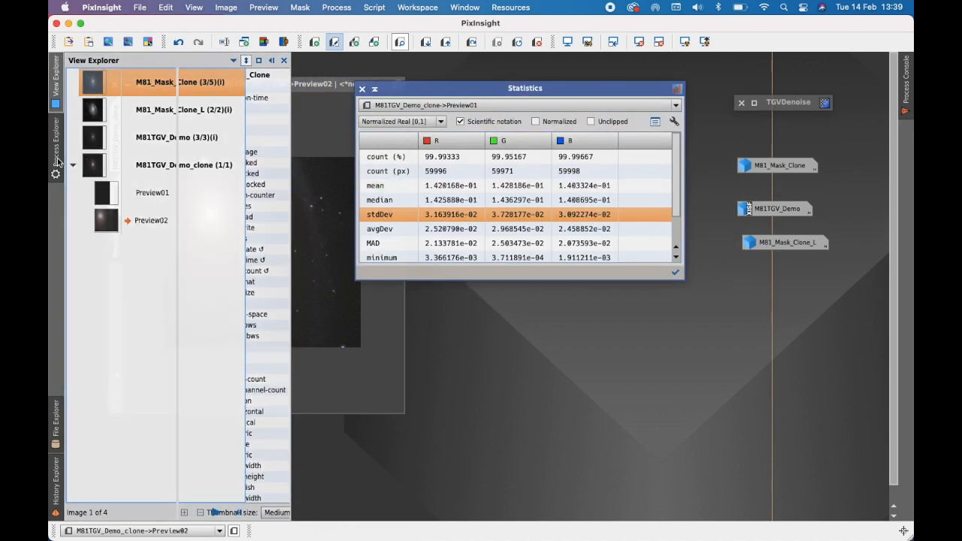
pyautogui.moveTo(55, 160)
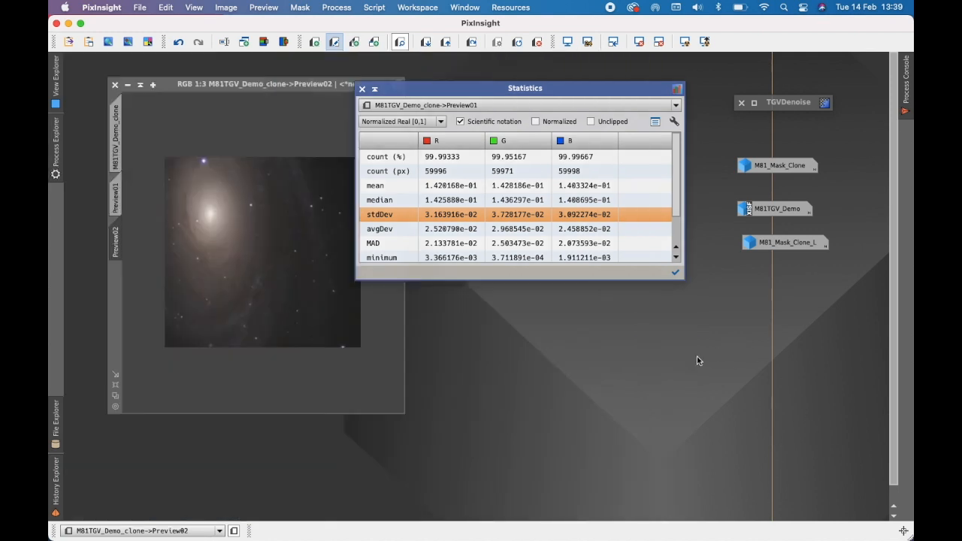
pyautogui.moveTo(559, 91); pyautogui.dragTo(613, 85)
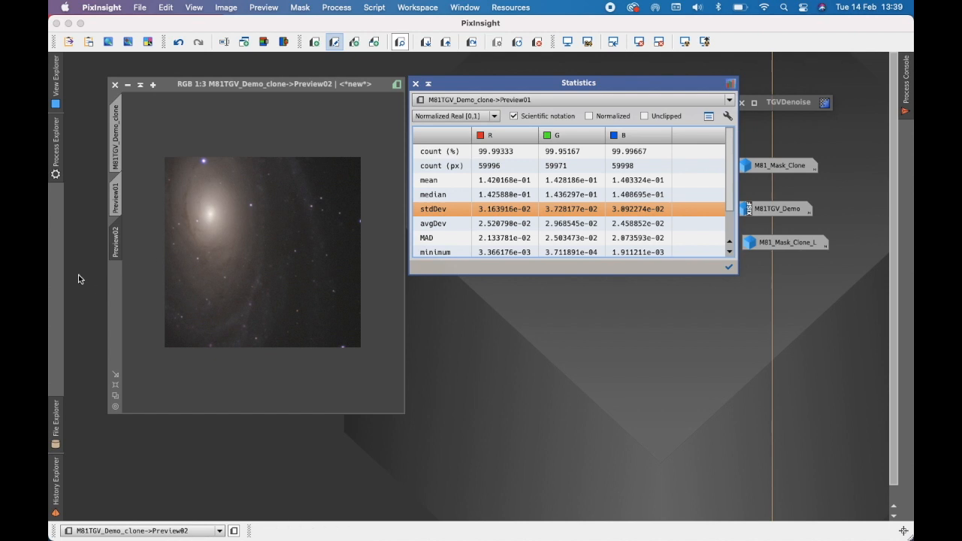
# Step: Display Preview01, check that standard deviation is enabled in the Statistics options, and highlight the stdDev row
pyautogui.click(116, 199)
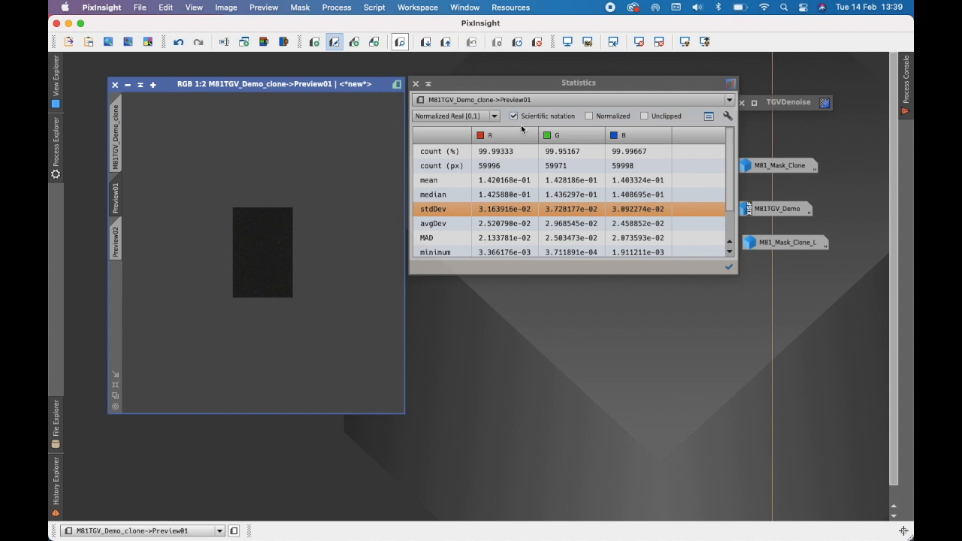
pyautogui.click(728, 117)
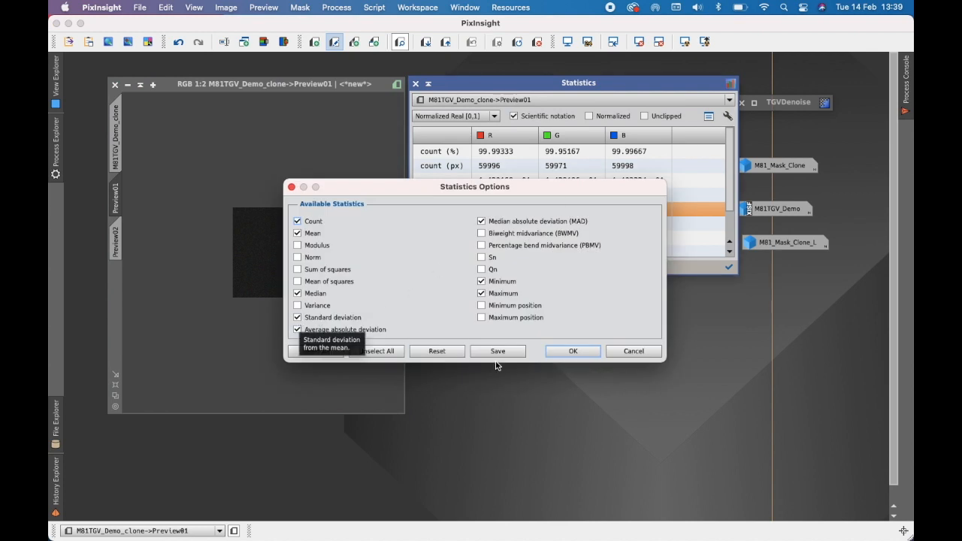
pyautogui.click(578, 351)
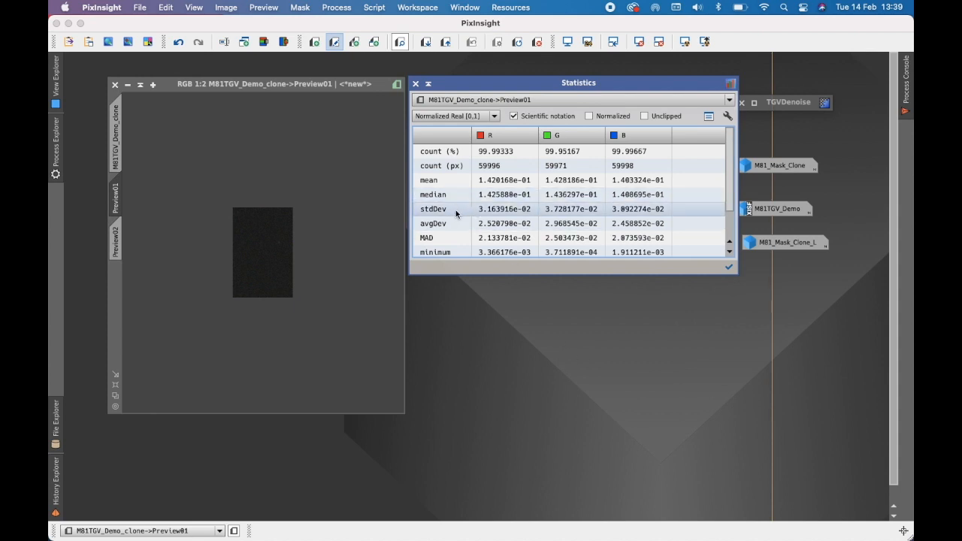
pyautogui.click(499, 212)
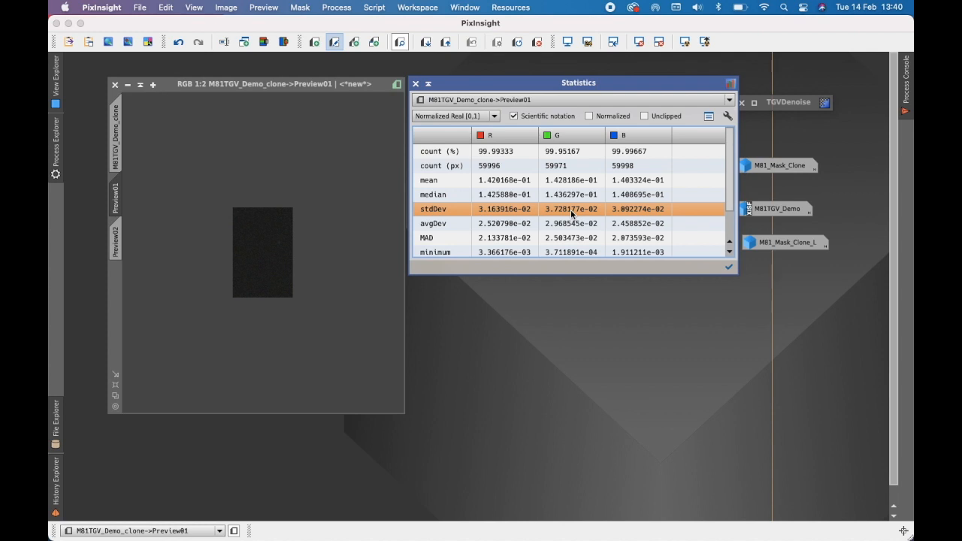
# Step: Collapse the Statistics window, then expand TGVDenoise and move it clear of the minimised images
pyautogui.click(428, 84)
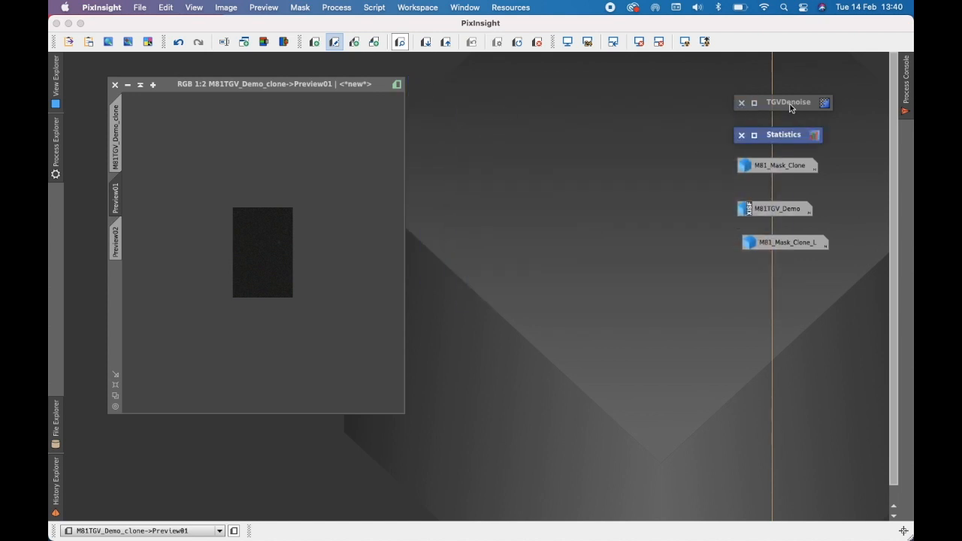
pyautogui.doubleClick(790, 104)
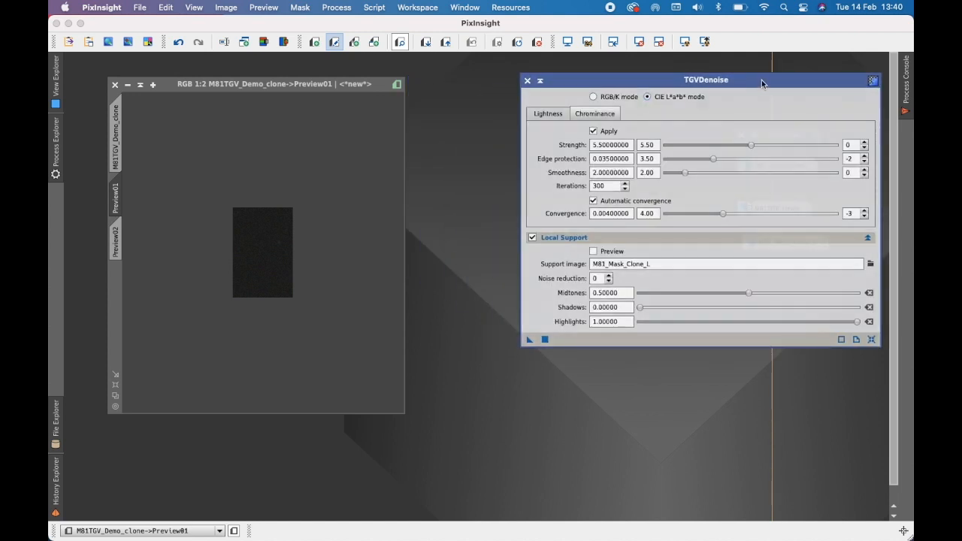
pyautogui.moveTo(761, 83); pyautogui.dragTo(631, 80)
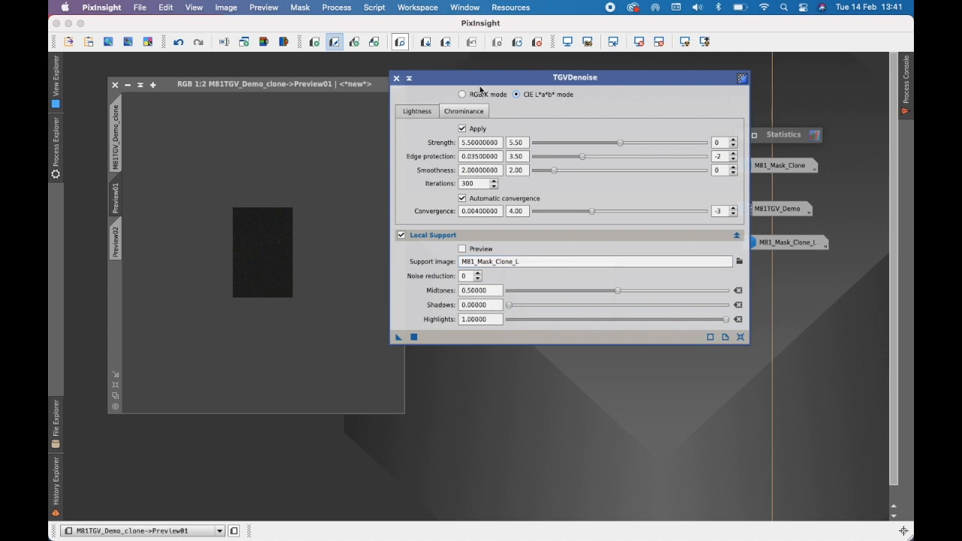
pyautogui.moveTo(489, 84); pyautogui.dragTo(631, 274)
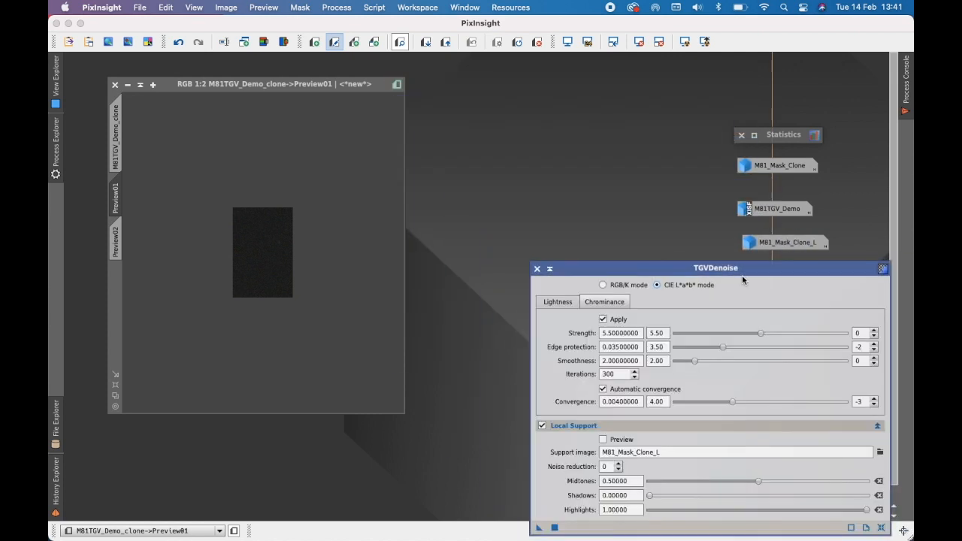
# Step: Apply M81_Mask_Clone_L as the mask on M81TGV_Demo_clone, minimise the mask image and place TGVDenoise beside the clone
pyautogui.doubleClick(794, 243)
pyautogui.moveTo(671, 124); pyautogui.dragTo(555, 72)
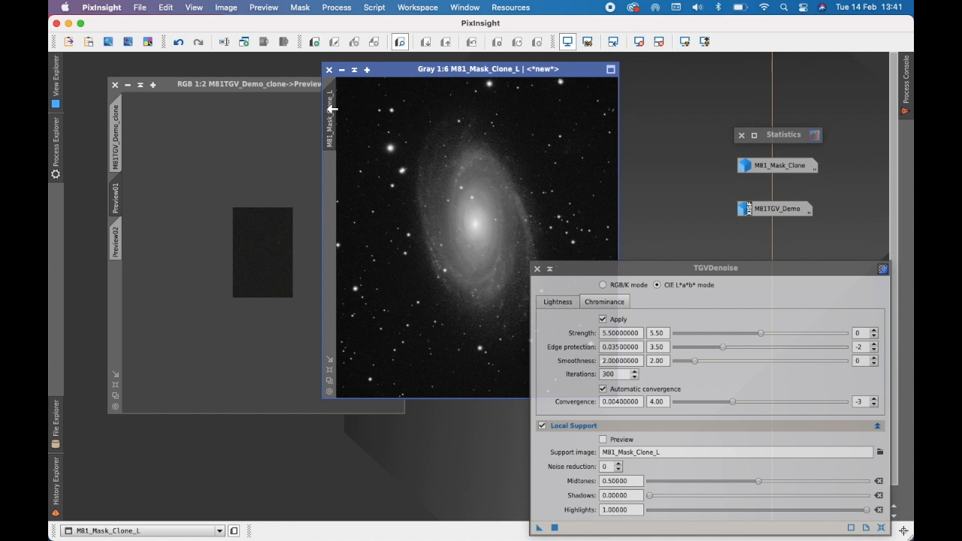
pyautogui.moveTo(318, 124); pyautogui.dragTo(112, 304)
pyautogui.click(341, 71)
pyautogui.moveTo(759, 269); pyautogui.dragTo(691, 110)
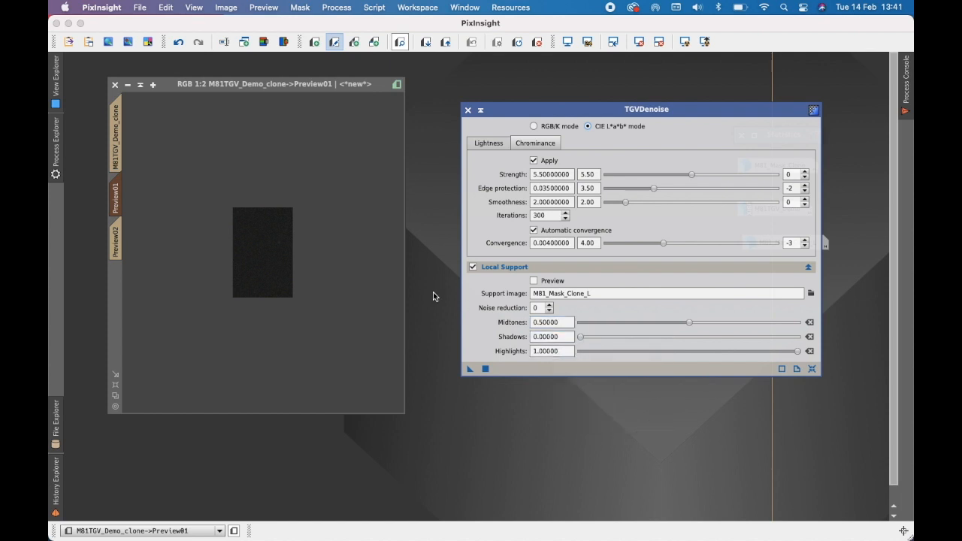
# Step: Return to the full M81TGV_Demo_clone image and show its mask overlay
pyautogui.click(117, 134)
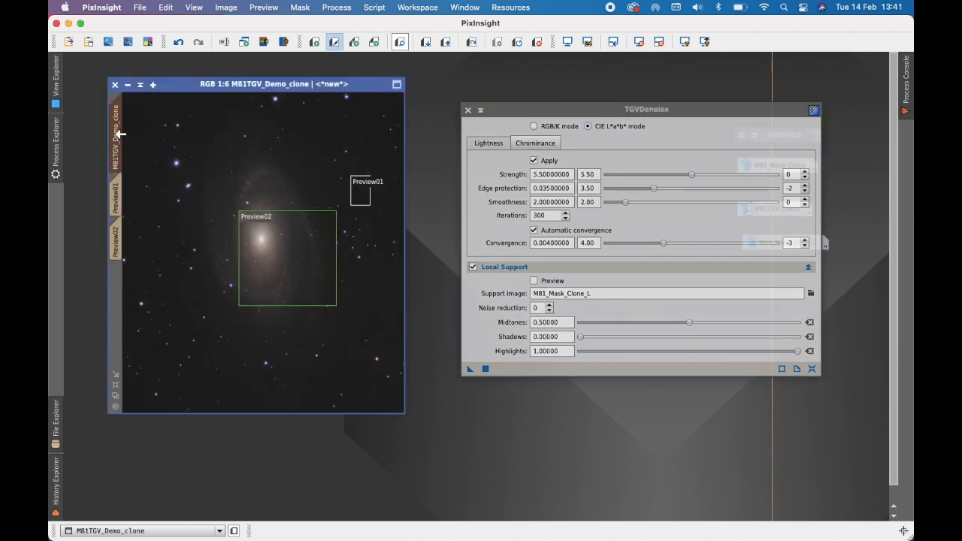
pyautogui.click(302, 8)
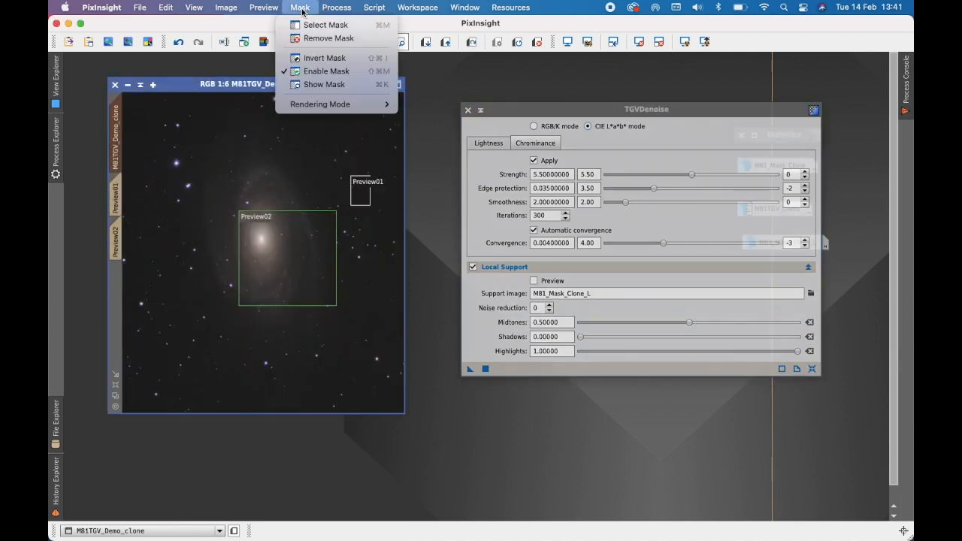
pyautogui.click(313, 86)
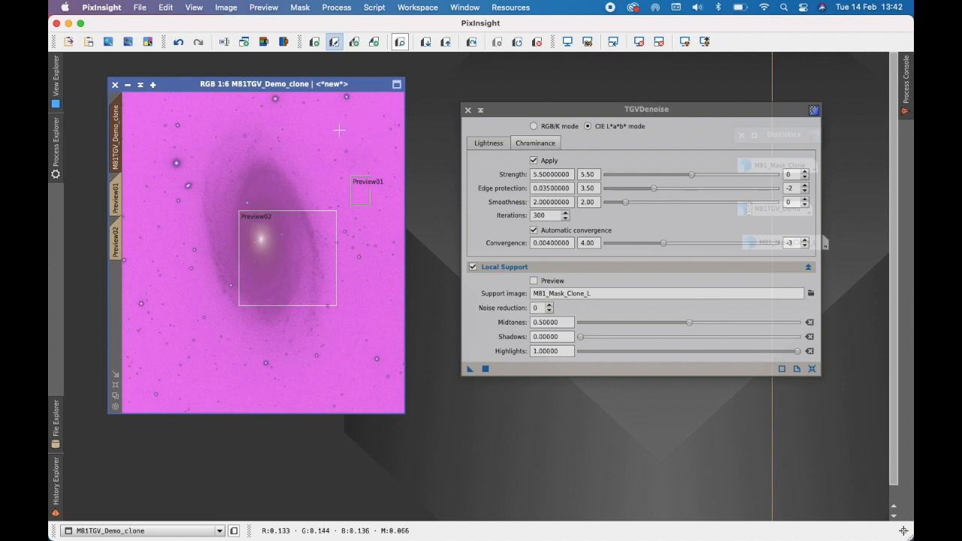
# Step: Invert the mask on M81TGV_Demo_clone and hide the mask overlay
pyautogui.click(305, 10)
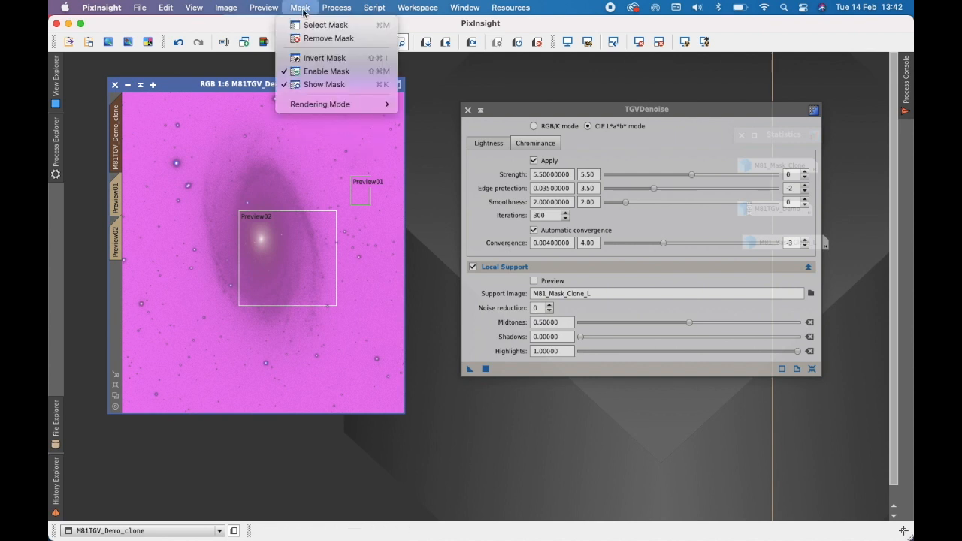
pyautogui.click(311, 54)
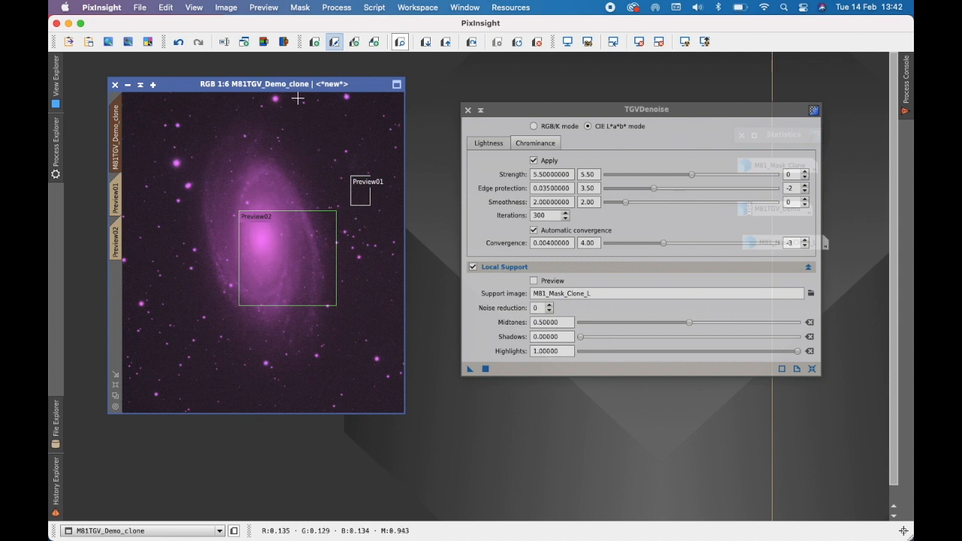
pyautogui.click(300, 9)
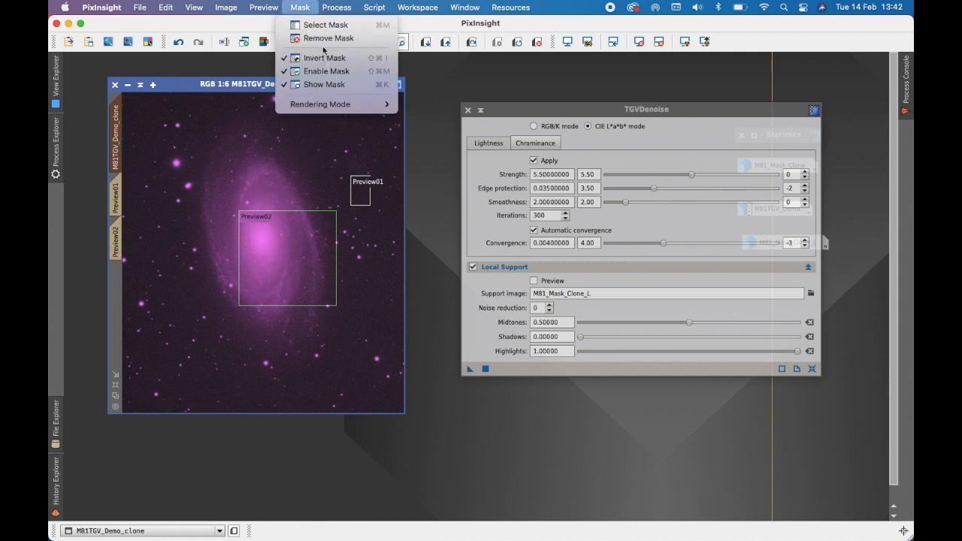
pyautogui.click(325, 85)
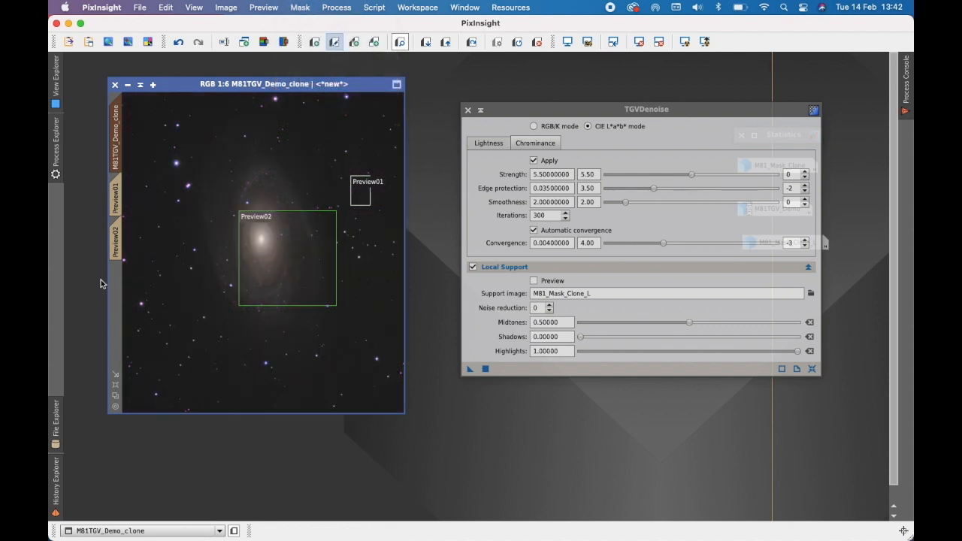
# Step: Display Preview02 and examine the noise in the dust lanes, galaxy core and dark background before denoising
pyautogui.click(120, 244)
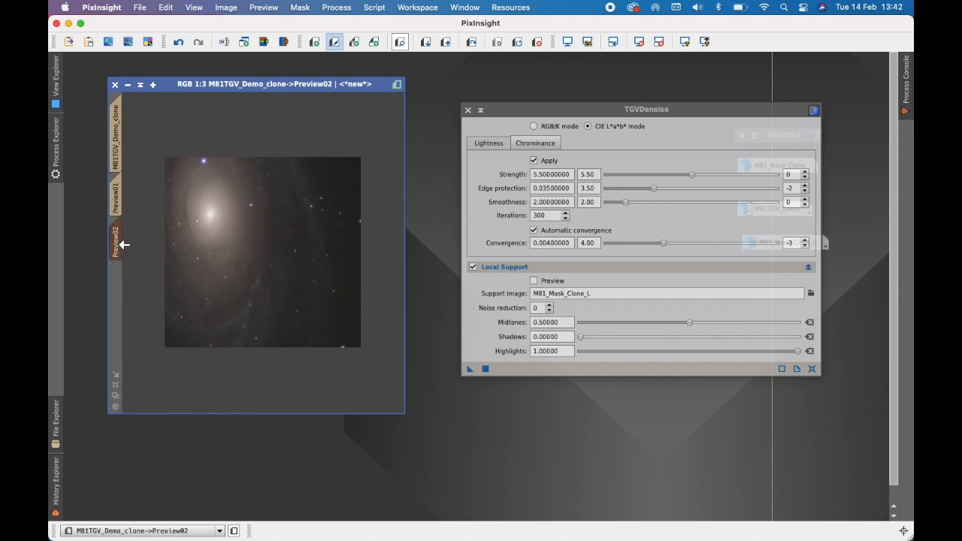
pyautogui.moveTo(344, 84); pyautogui.dragTo(355, 60)
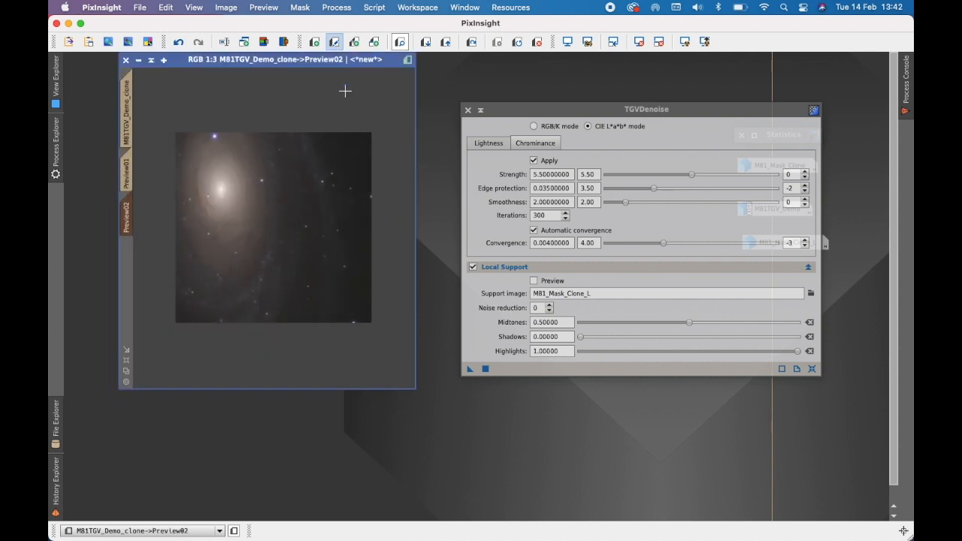
pyautogui.scroll(-1, 185, 165)
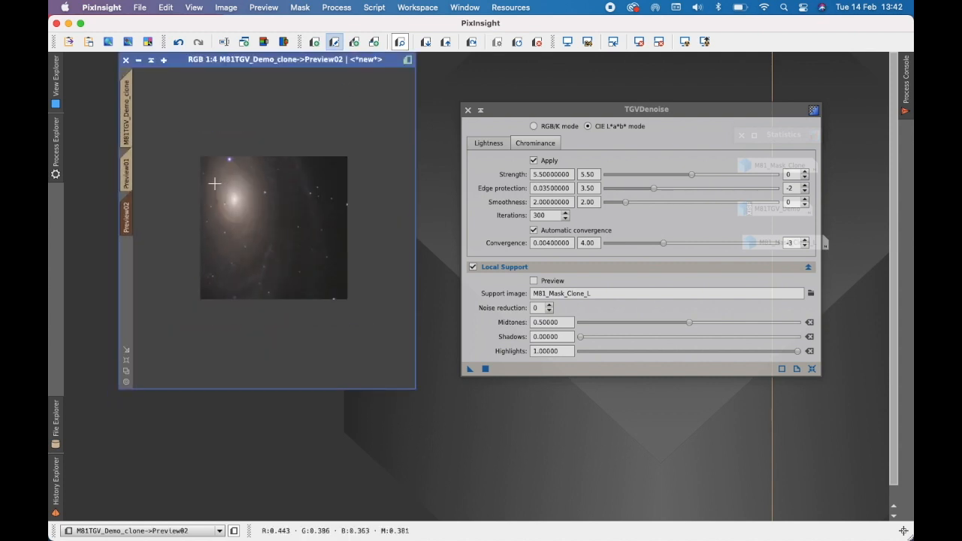
pyautogui.scroll(5, 191, 197)
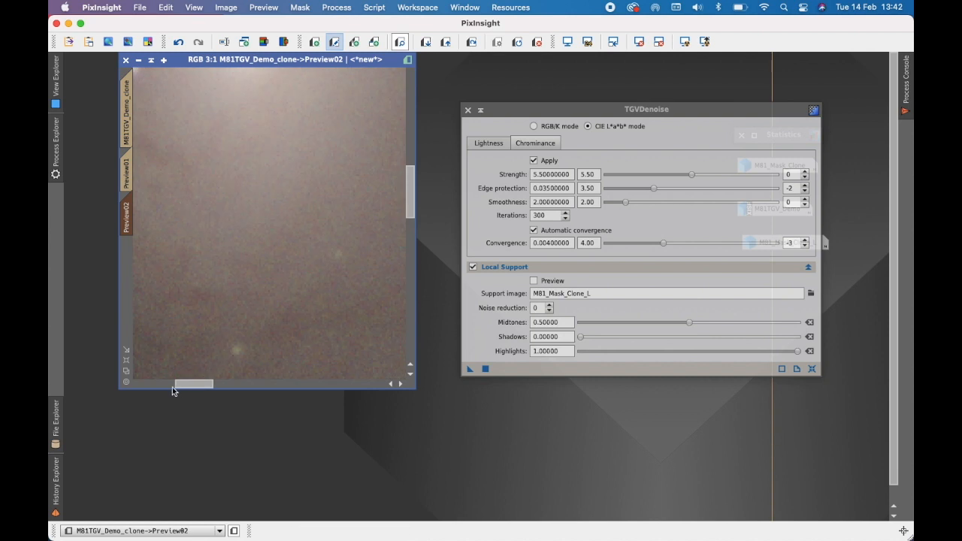
pyautogui.moveTo(195, 385); pyautogui.dragTo(160, 384)
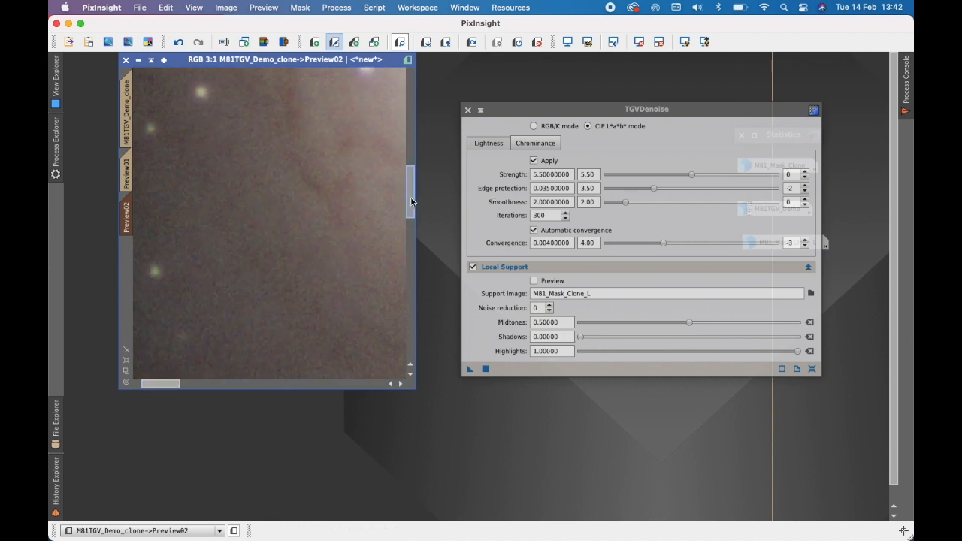
pyautogui.moveTo(411, 192); pyautogui.dragTo(414, 138)
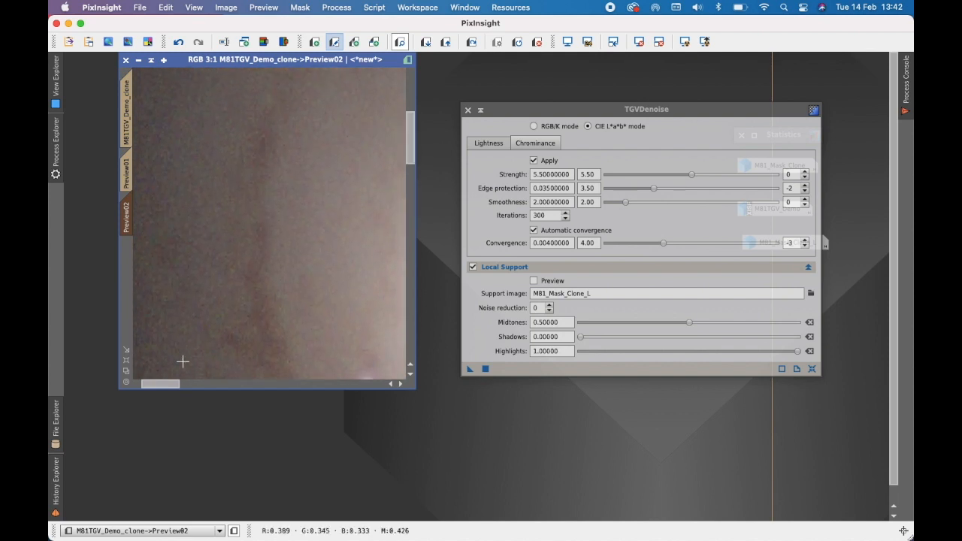
pyautogui.moveTo(172, 385); pyautogui.dragTo(196, 389)
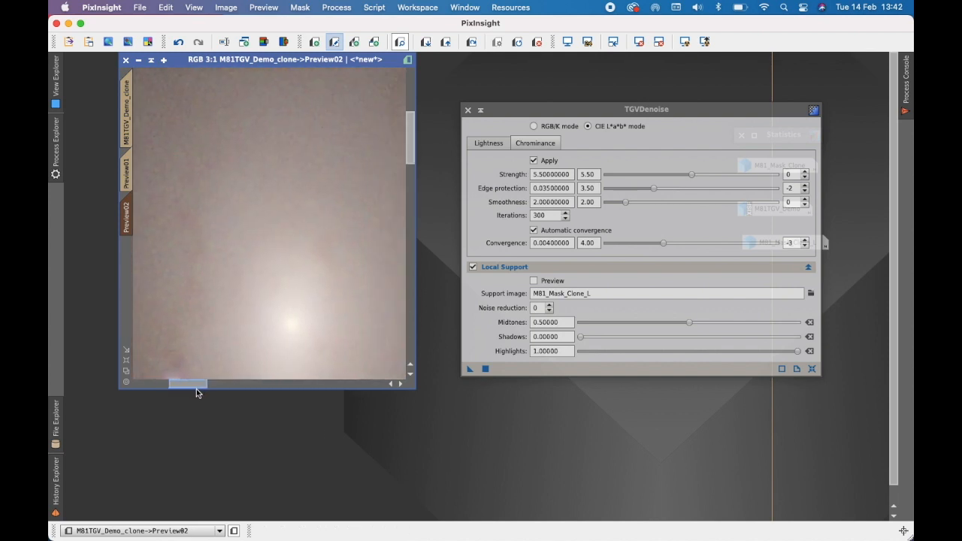
pyautogui.moveTo(413, 148); pyautogui.dragTo(413, 164)
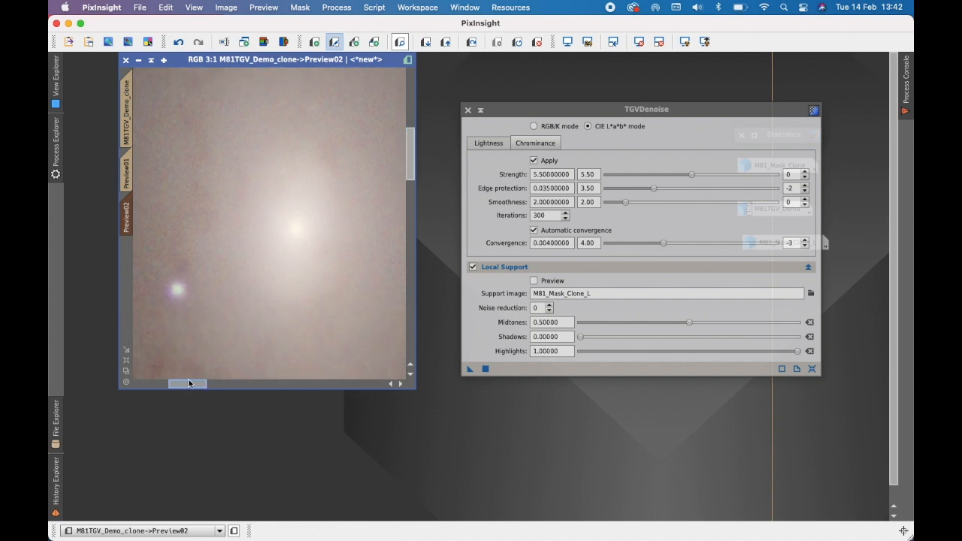
pyautogui.moveTo(192, 385); pyautogui.dragTo(362, 412)
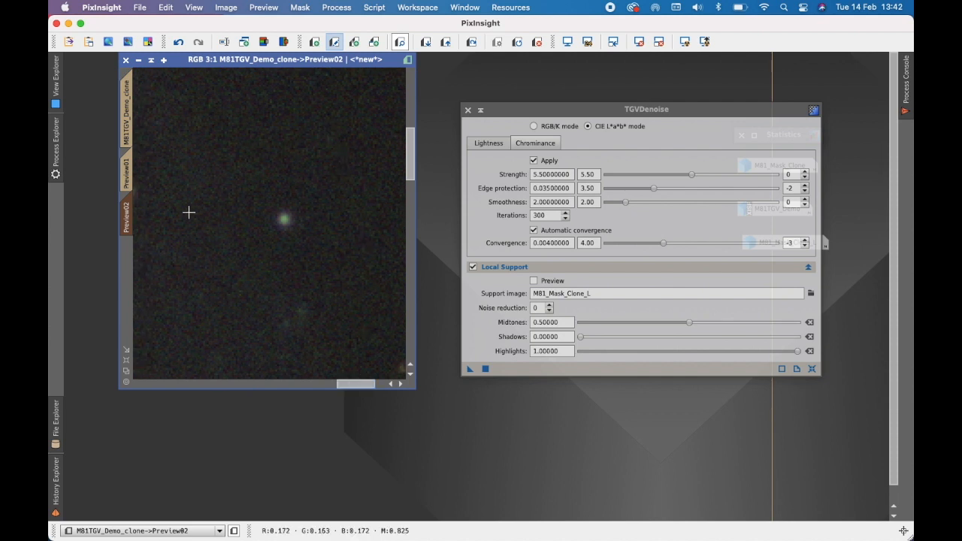
pyautogui.scroll(1, 237, 211)
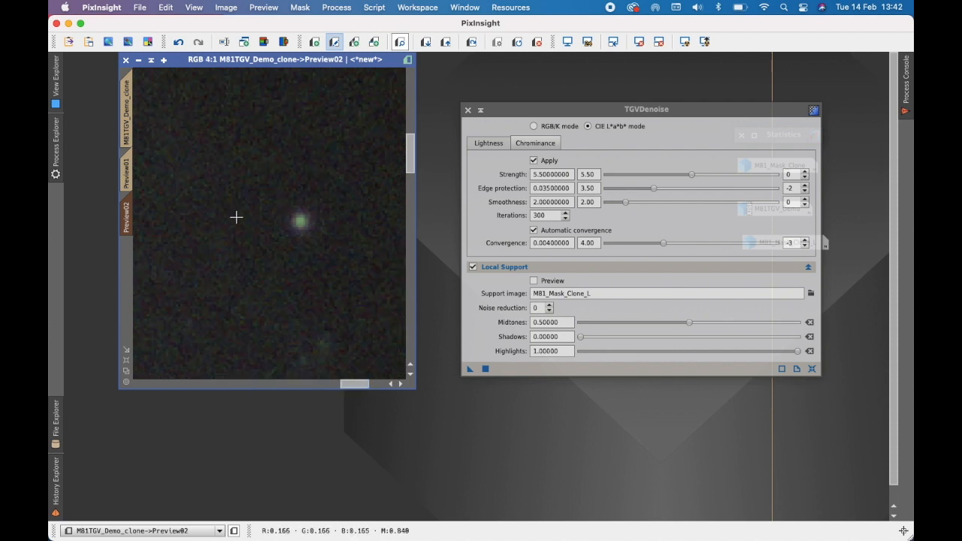
pyautogui.scroll(-5, 236, 218)
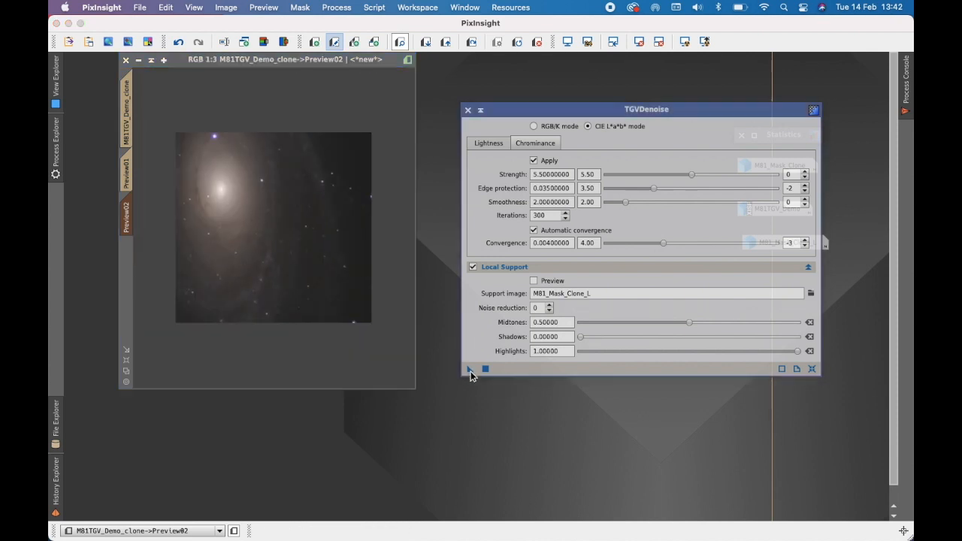
# Step: Apply TGVDenoise to Preview02 with M81_Mask_Clone_L as local support, and place the process window clear of the preview
pyautogui.moveTo(468, 370); pyautogui.dragTo(297, 264)
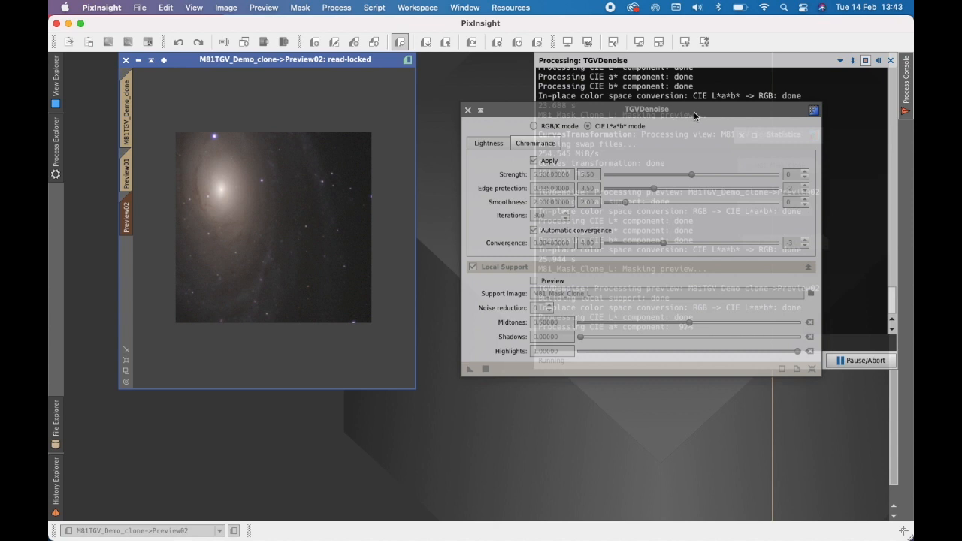
pyautogui.moveTo(694, 112); pyautogui.dragTo(395, 142)
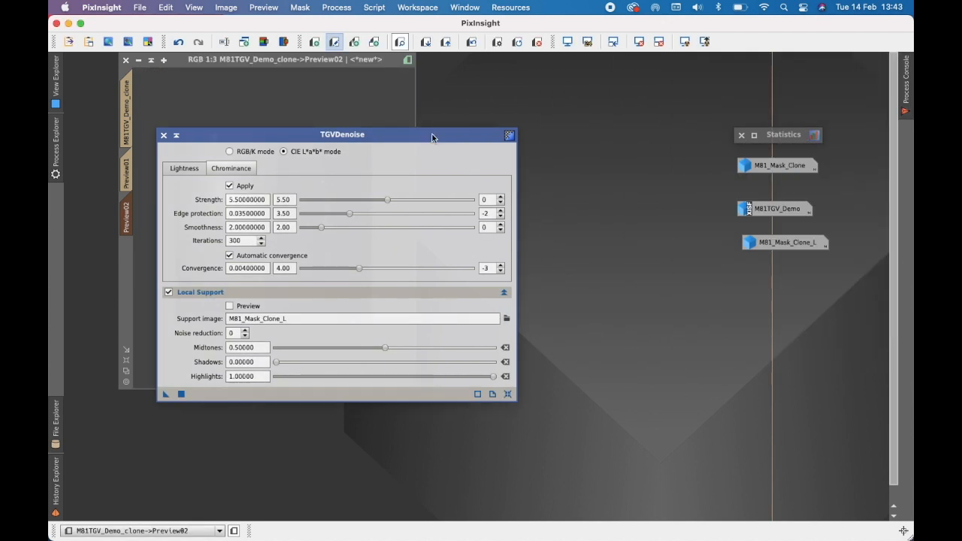
pyautogui.moveTo(425, 136); pyautogui.dragTo(730, 173)
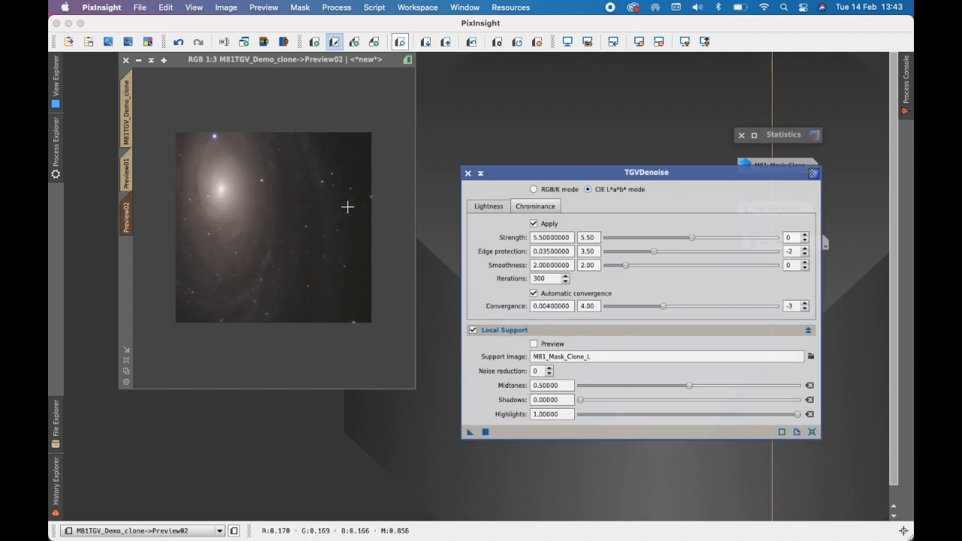
# Step: Examine the denoised Preview02 up close in the dark background, the spiral arm and the dust lanes beside the core
pyautogui.scroll(6, 359, 181)
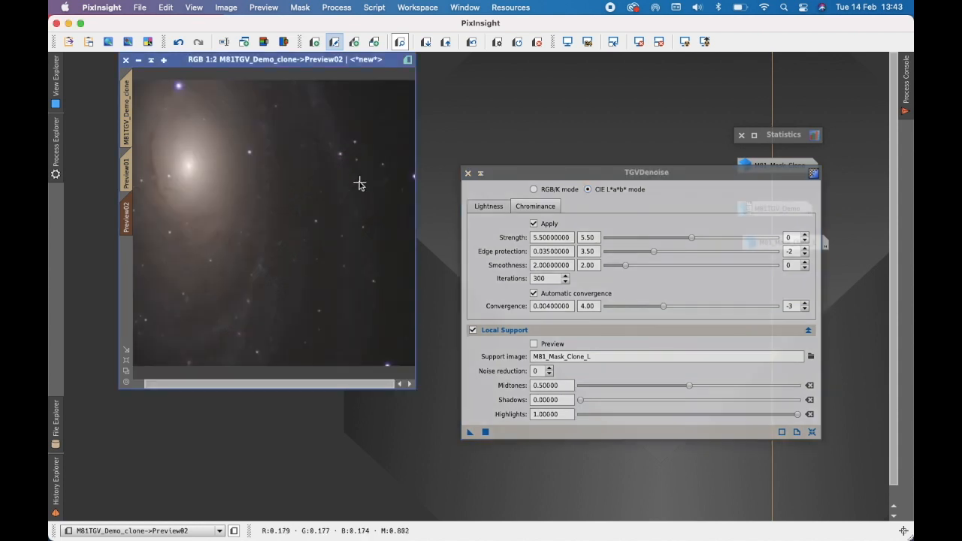
pyautogui.scroll(1, 364, 188)
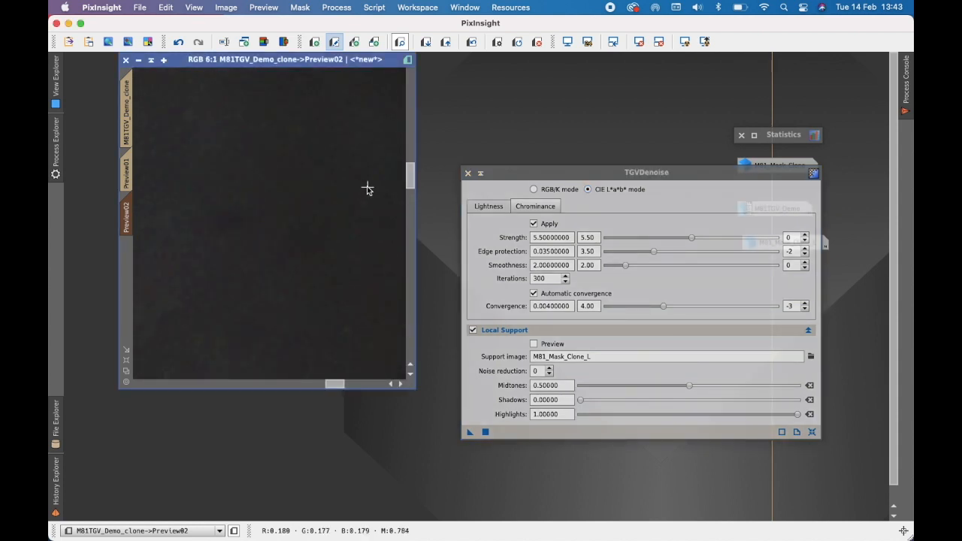
pyautogui.scroll(-1, 366, 189)
pyautogui.scroll(-3, 364, 190)
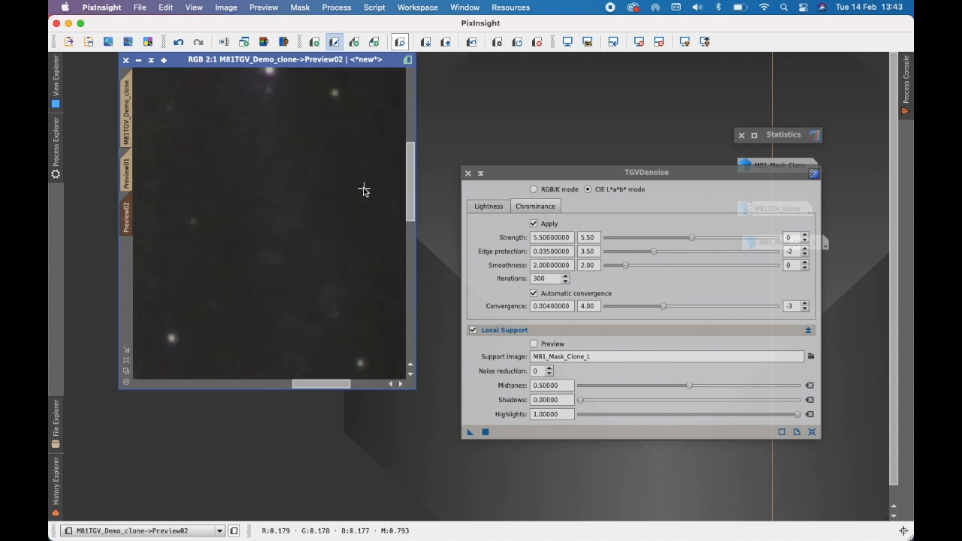
pyautogui.scroll(-2, 364, 190)
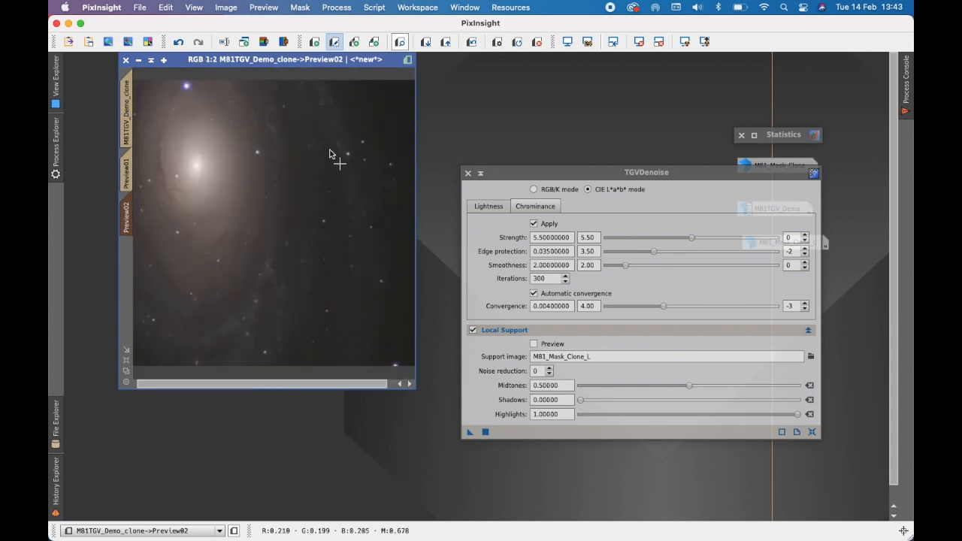
pyautogui.scroll(5, 331, 113)
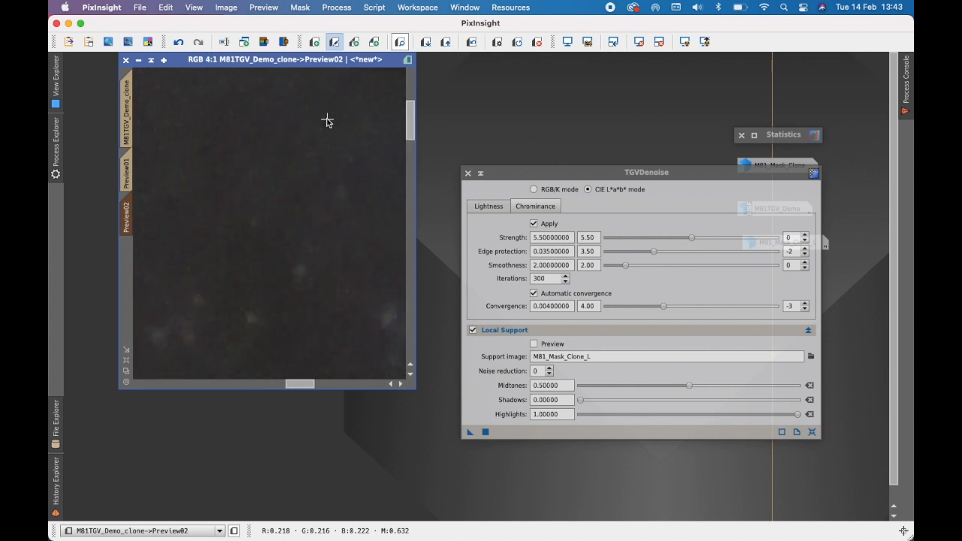
pyautogui.scroll(-6, 329, 122)
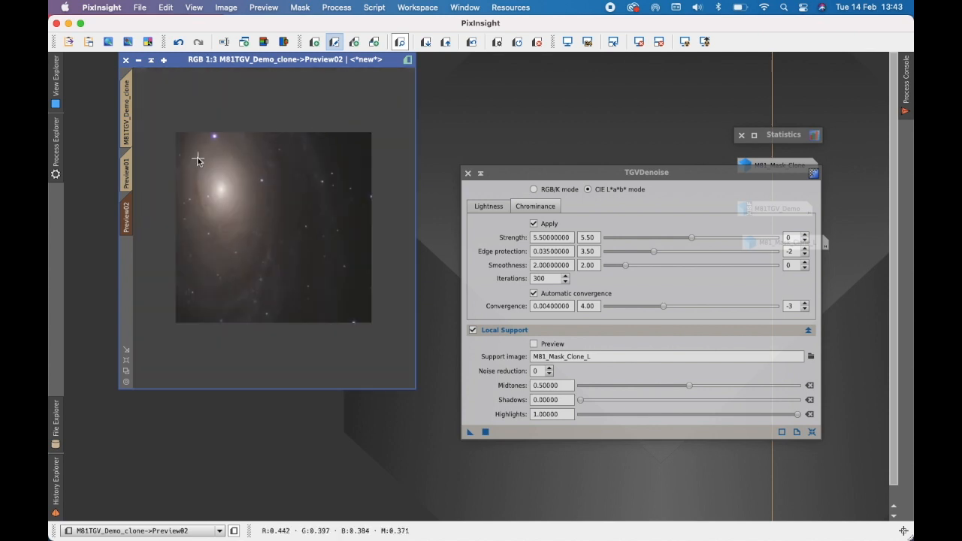
pyautogui.scroll(3, 184, 175)
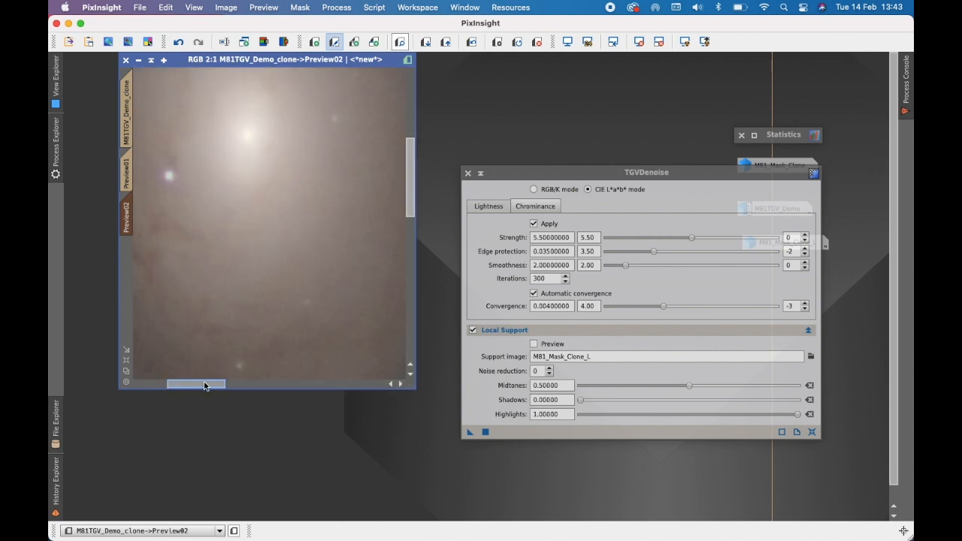
pyautogui.moveTo(199, 384); pyautogui.dragTo(165, 384)
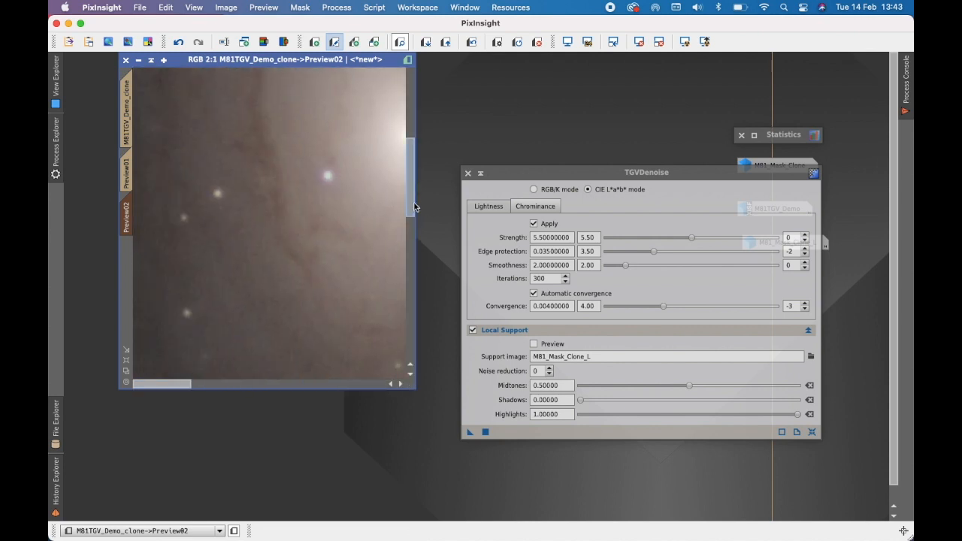
pyautogui.moveTo(412, 207); pyautogui.dragTo(411, 175)
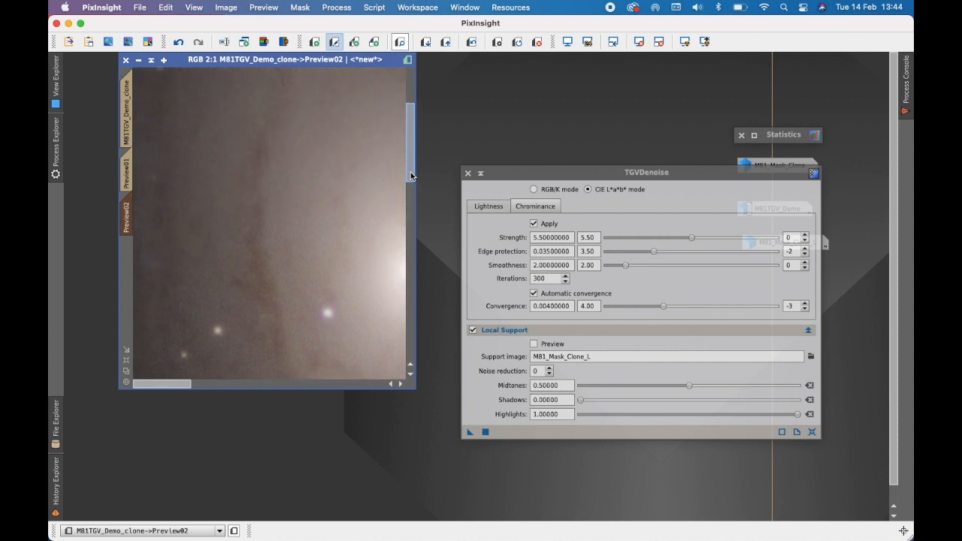
# Step: Undo and redo TGVDenoise on Preview02 to compare the dust lane area before and after noise reduction
pyautogui.click(272, 8)
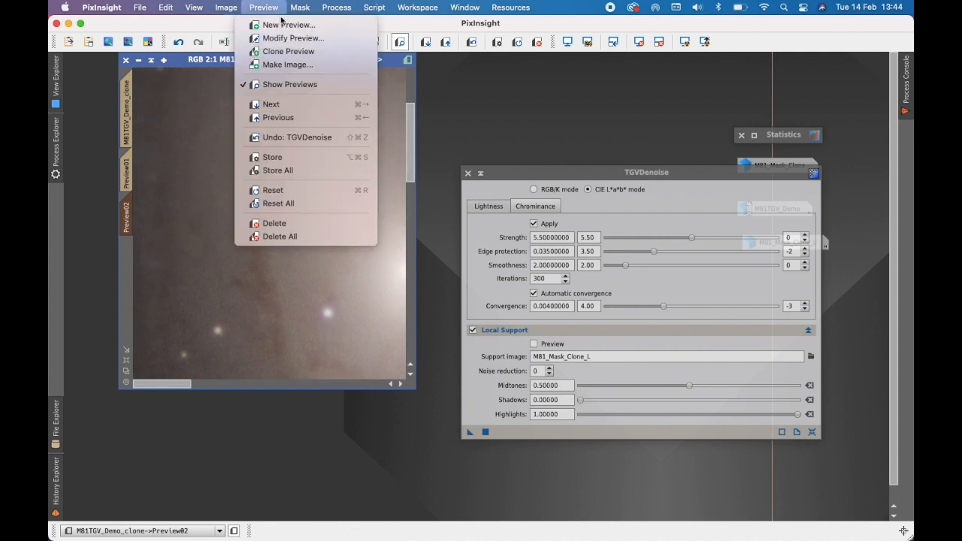
pyautogui.click(331, 136)
pyautogui.scroll(2, 244, 190)
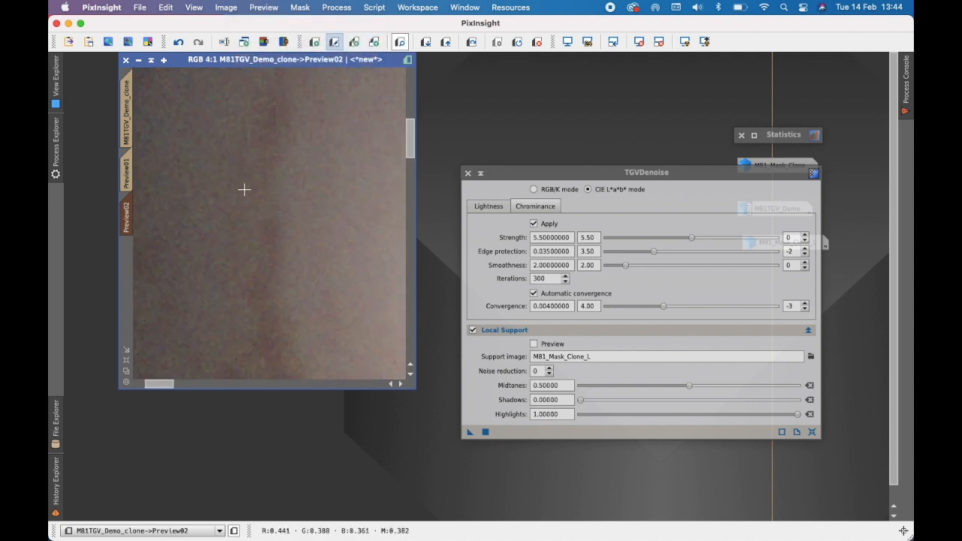
pyautogui.click(257, 7)
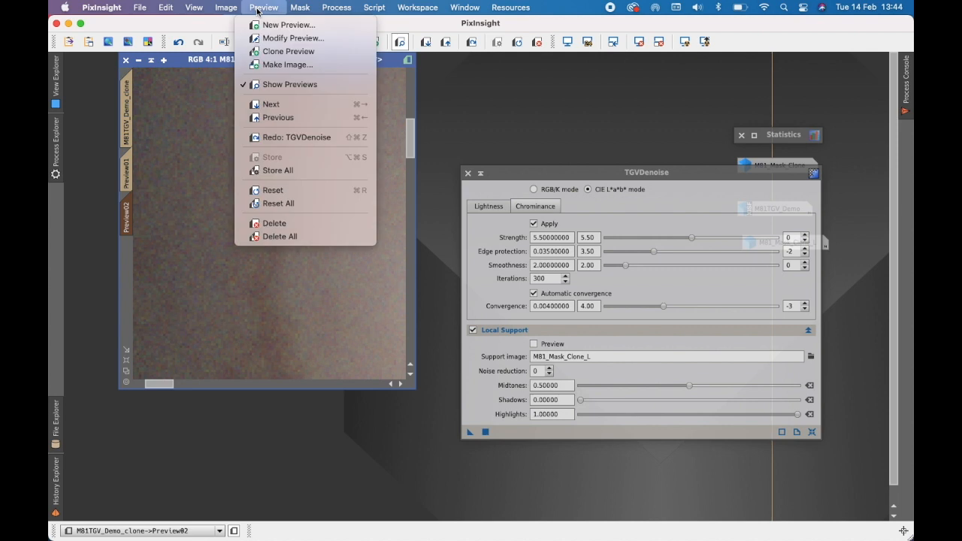
pyautogui.click(302, 137)
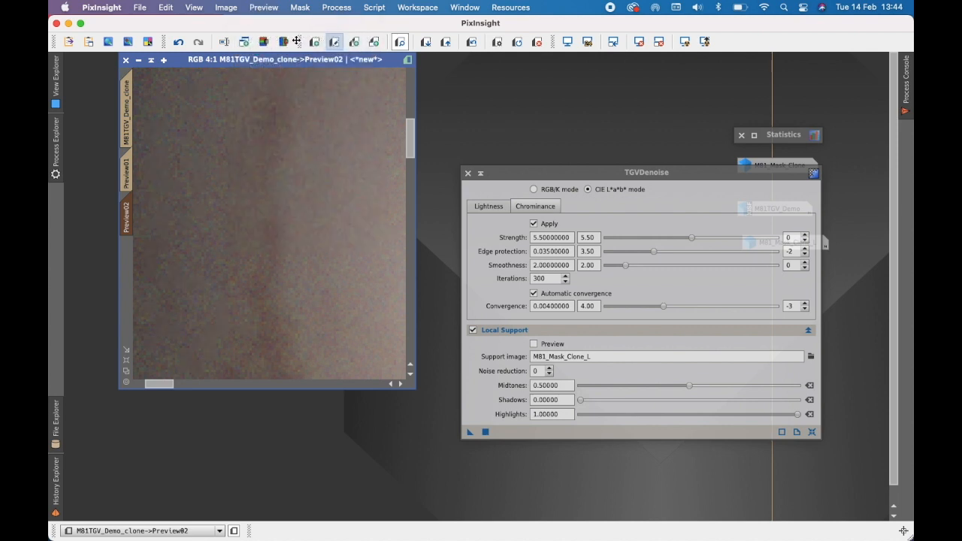